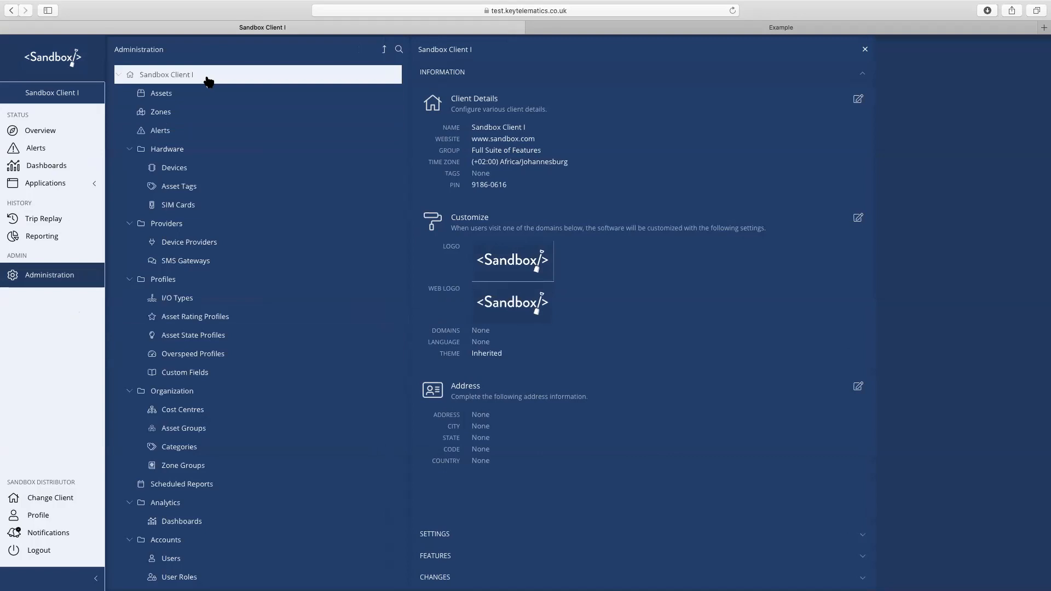
Collapse the Hardware, Providers, Profiles, Organization, Analytics and Accounts folders in the Administration tree.
left_click(132, 151)
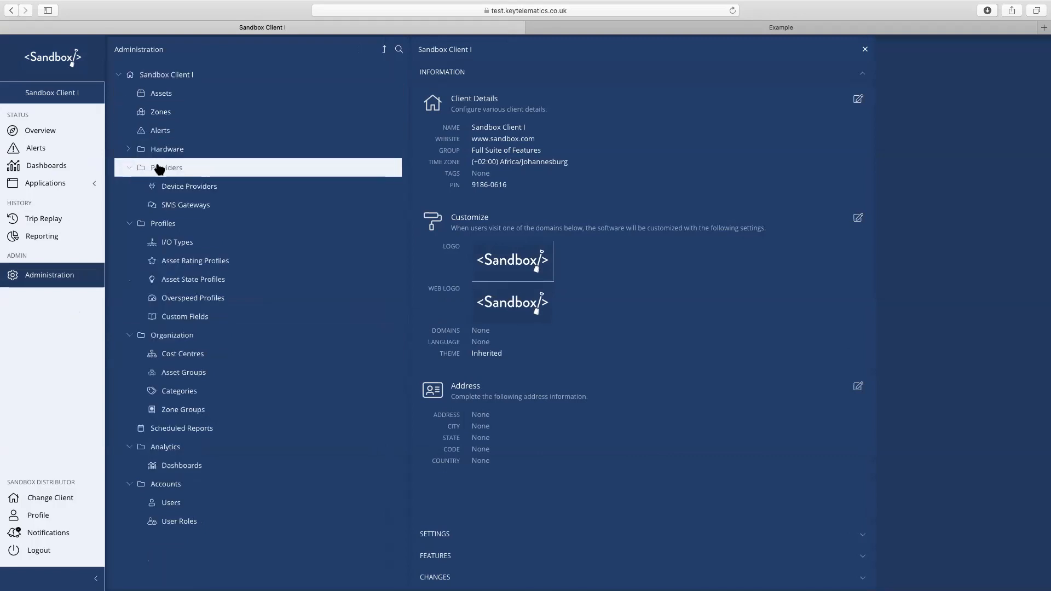
left_click(128, 168)
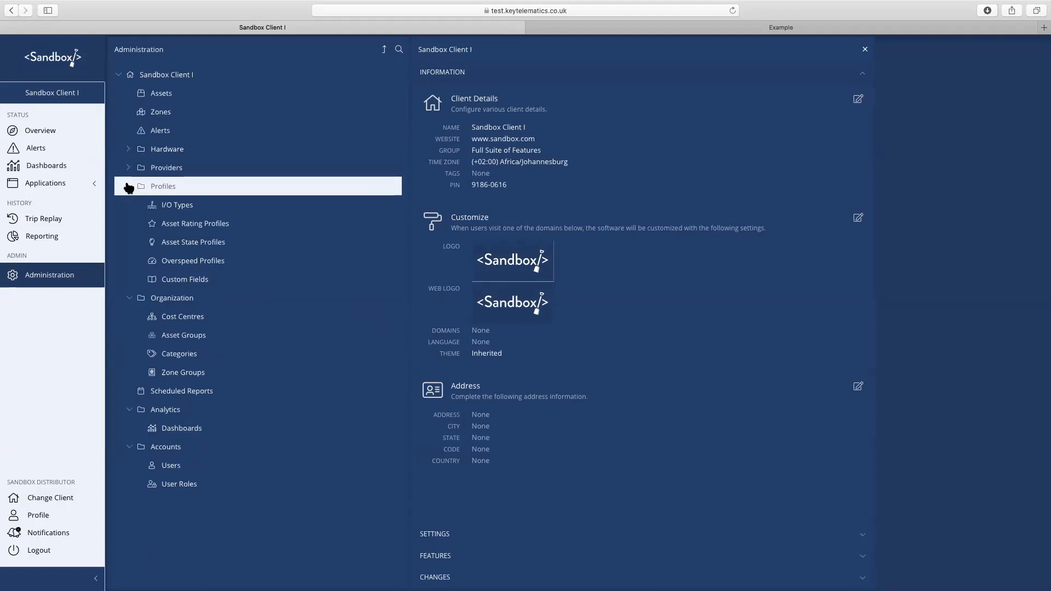
left_click(129, 187)
left_click(130, 205)
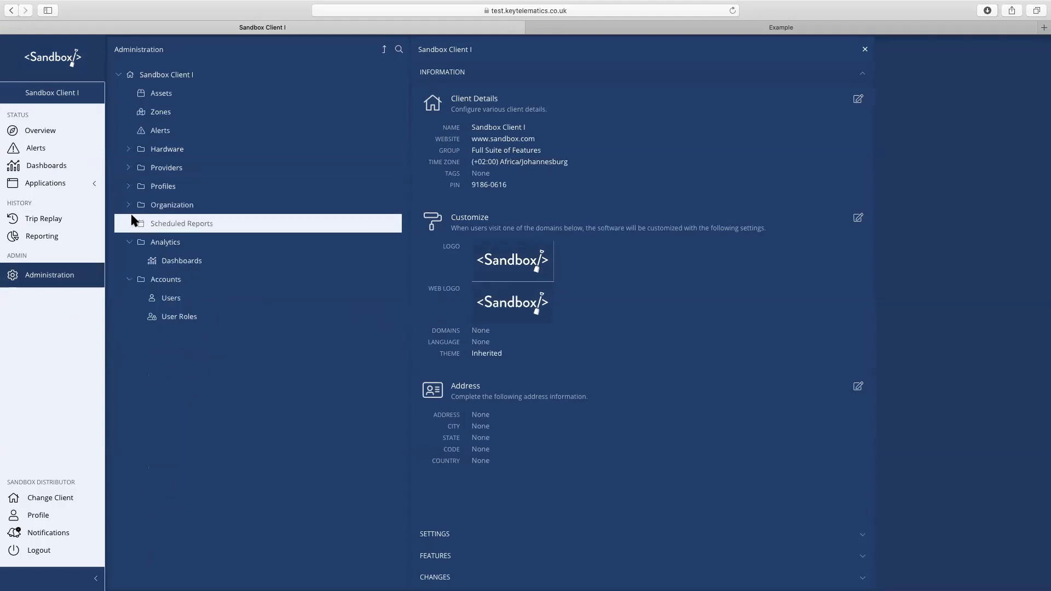
left_click(130, 242)
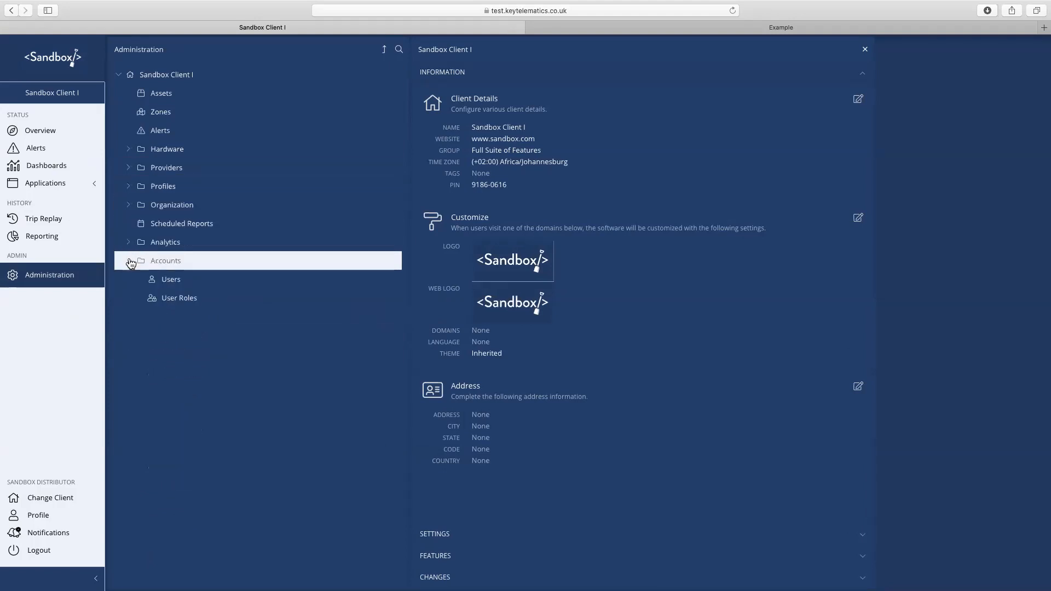
left_click(129, 261)
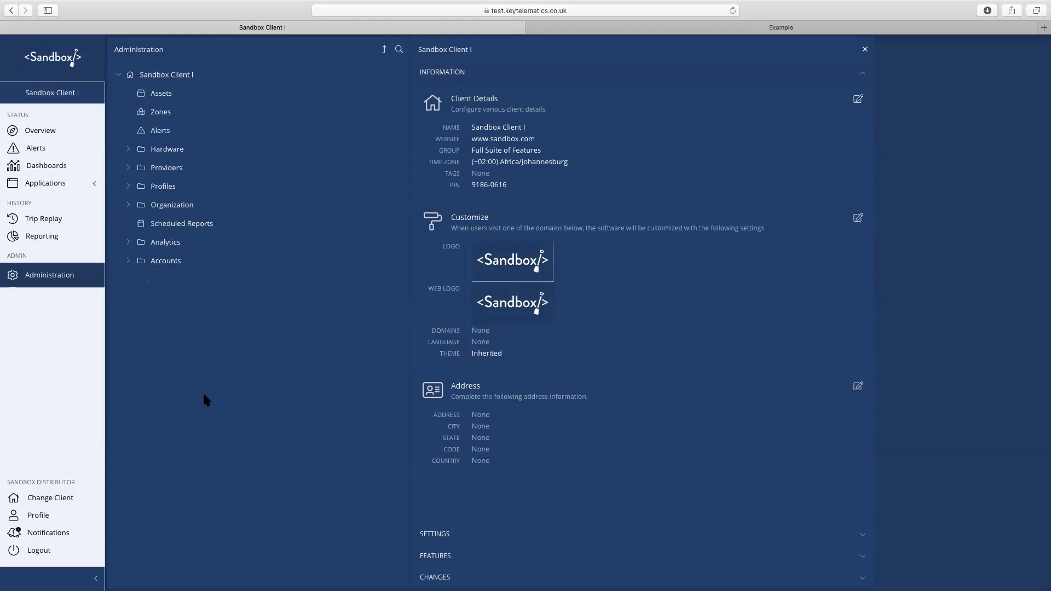
Expand the Hardware, Providers, Profiles and Organization folders to show their entries.
left_click(127, 153)
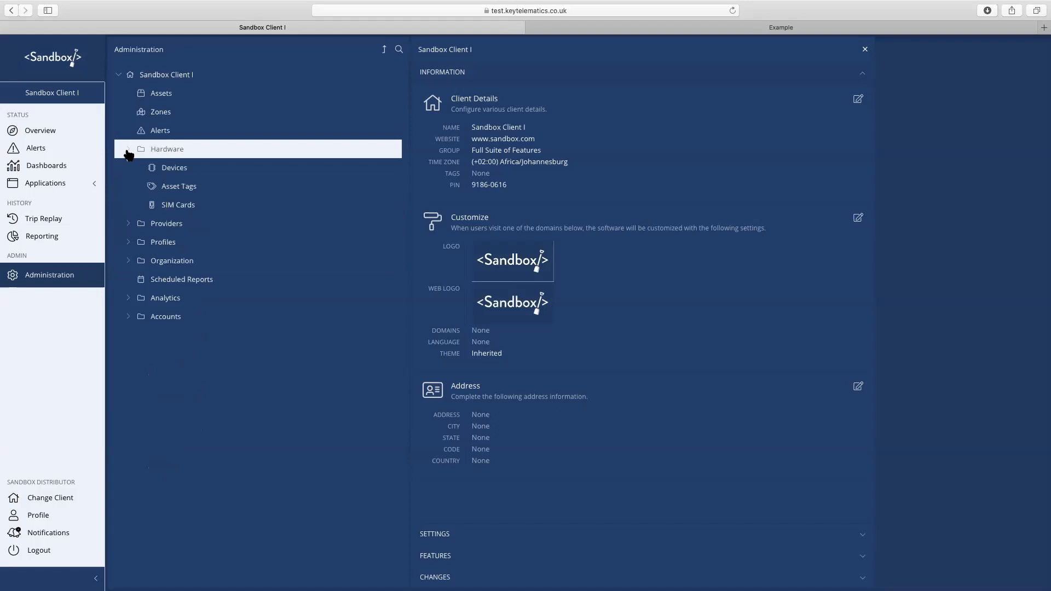
left_click(129, 225)
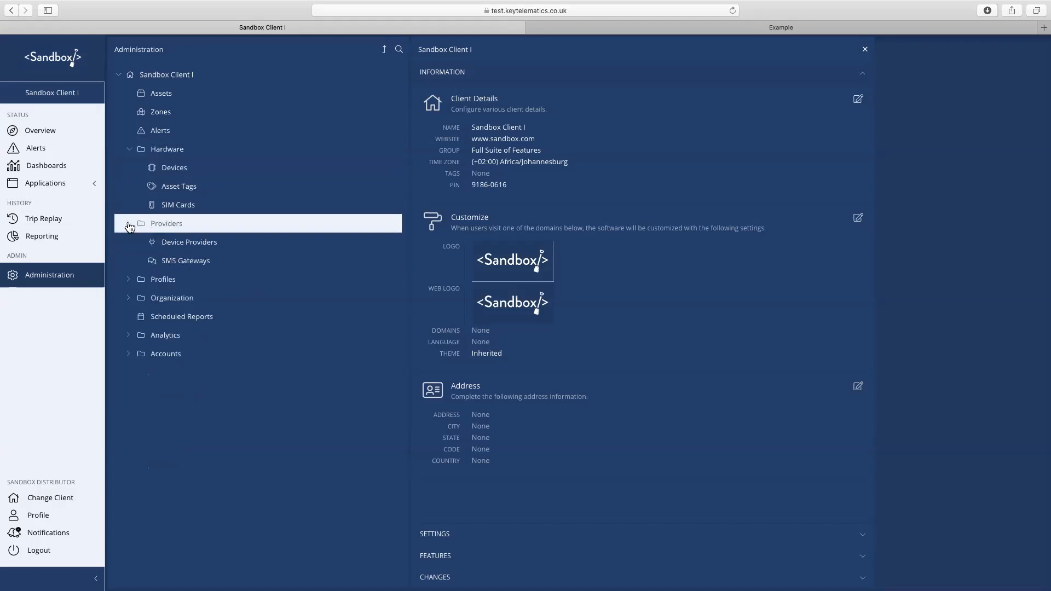
left_click(129, 280)
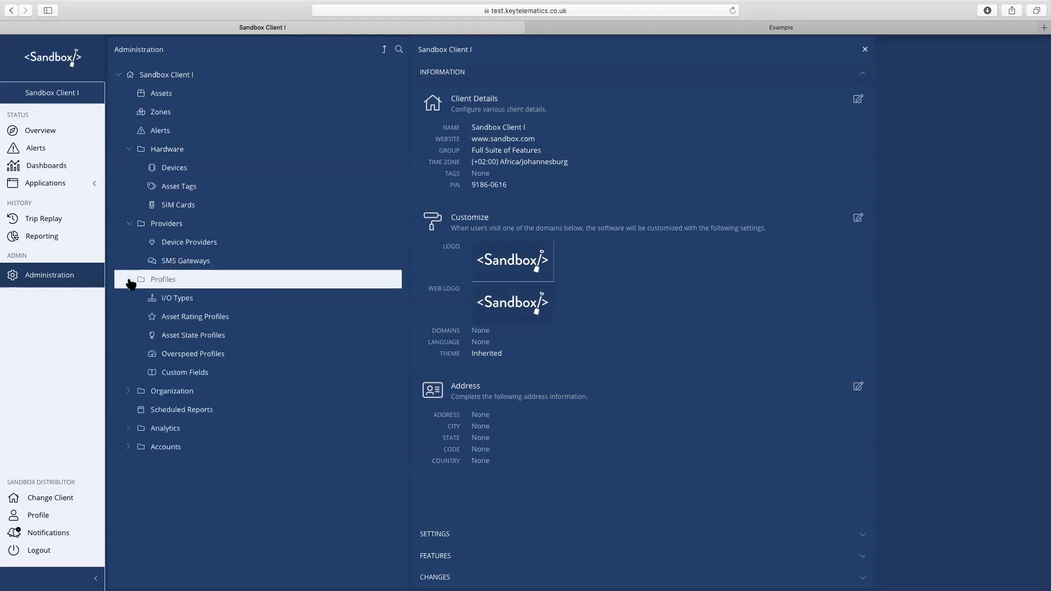
left_click(128, 390)
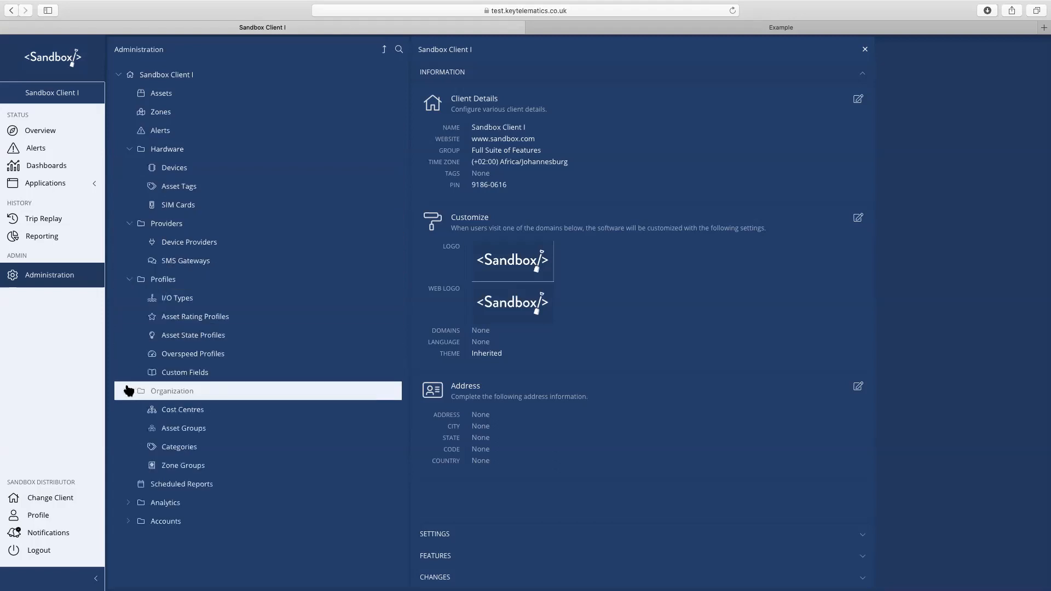
Collapse the Sandbox Client I tree, view the Clients list at vendor level, and return to the client's administration tree.
left_click(119, 77)
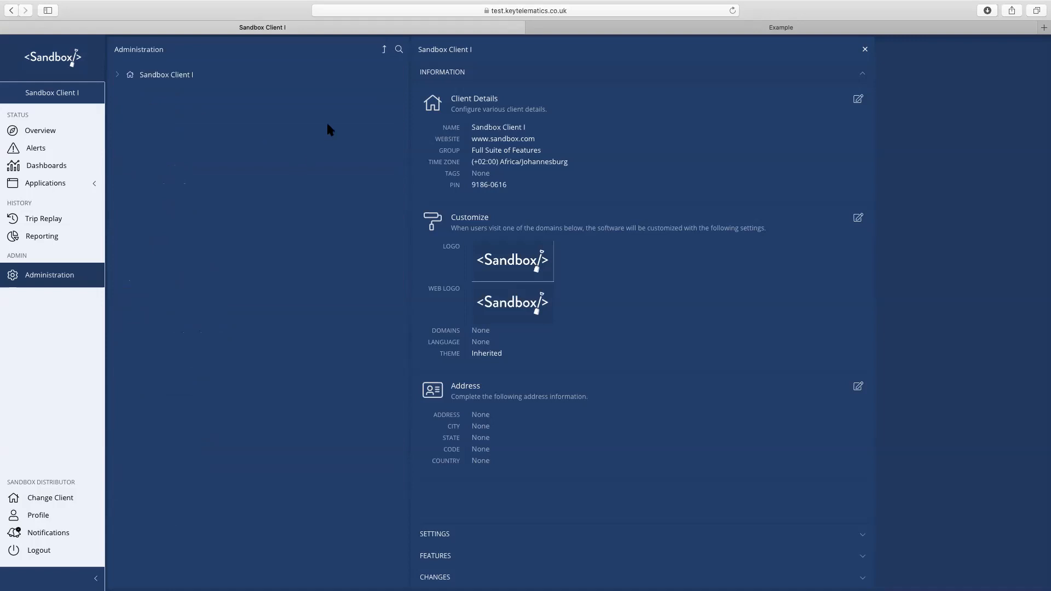
left_click(384, 50)
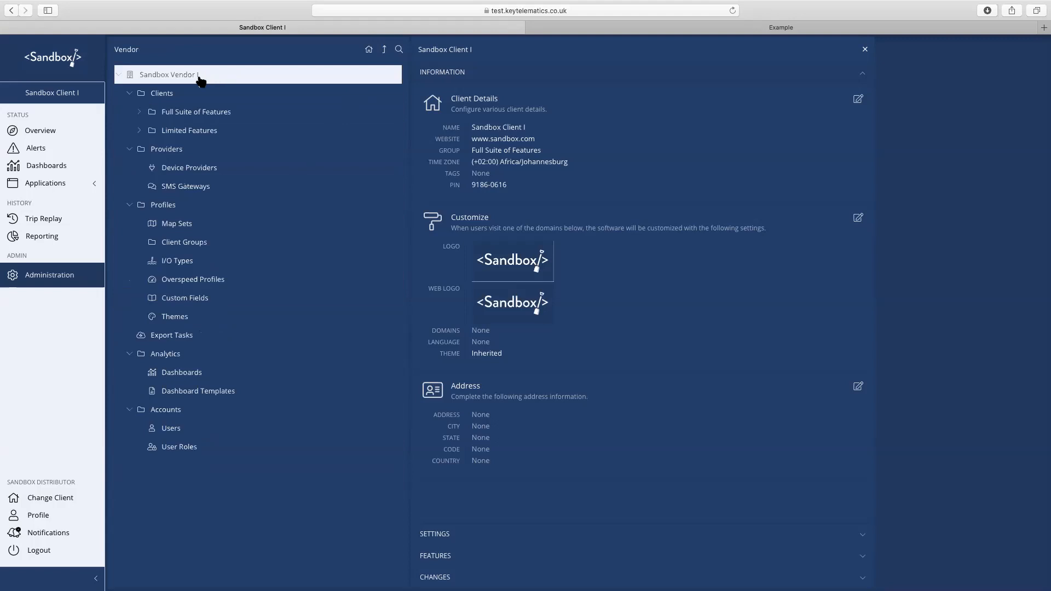
left_click(158, 94)
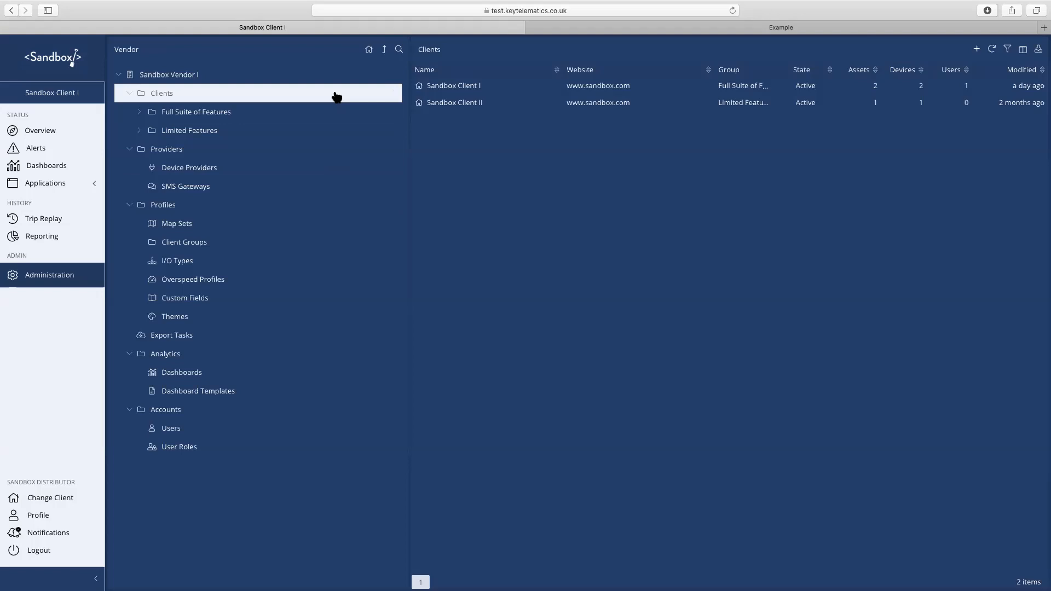
left_click(369, 51)
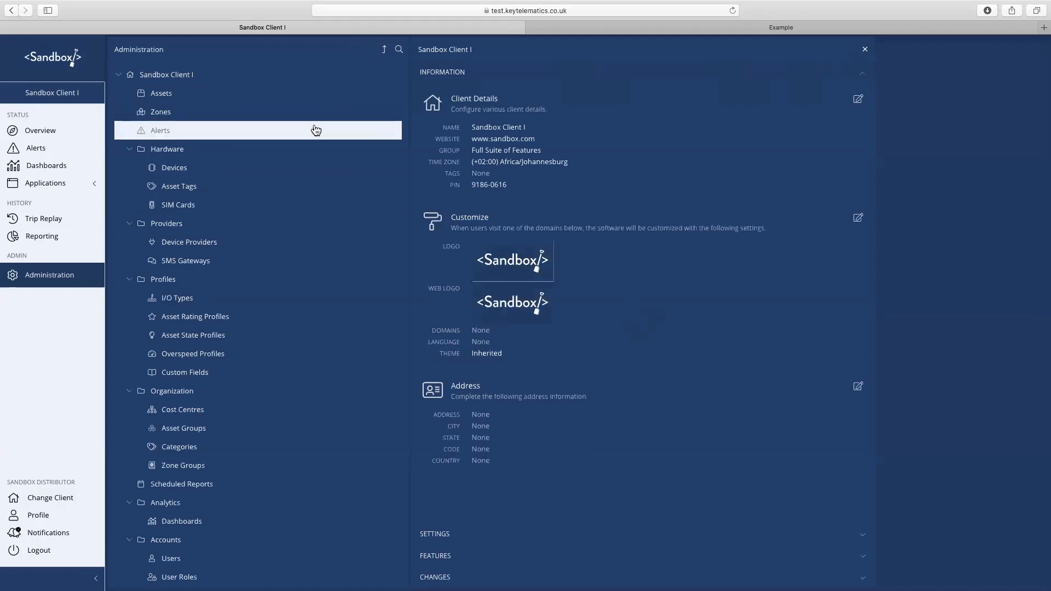
View the client's Assets, Devices, I/O Types and Cost Centres lists one after another.
left_click(162, 96)
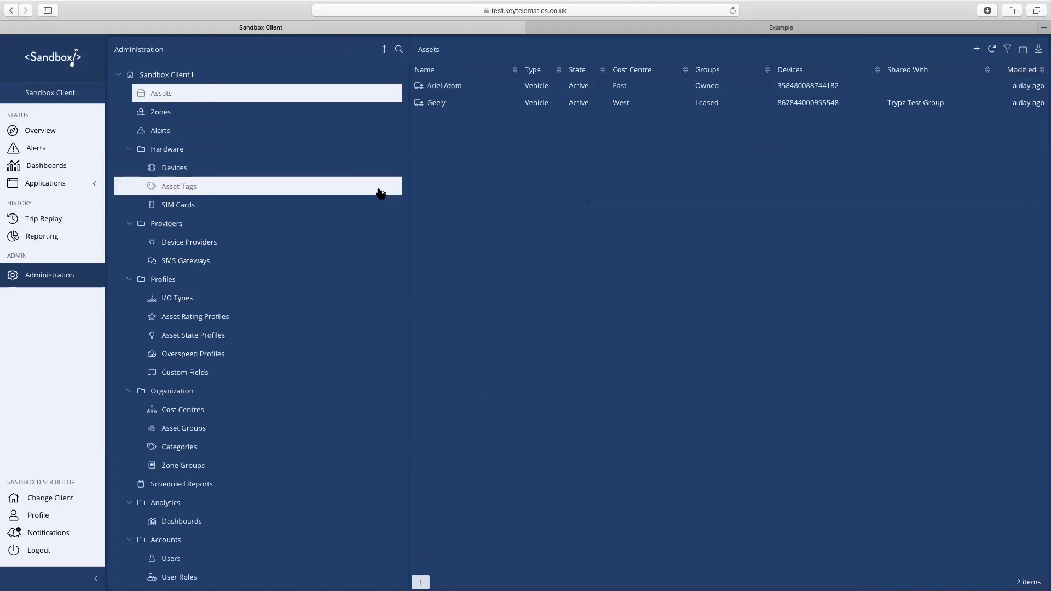
left_click(190, 171)
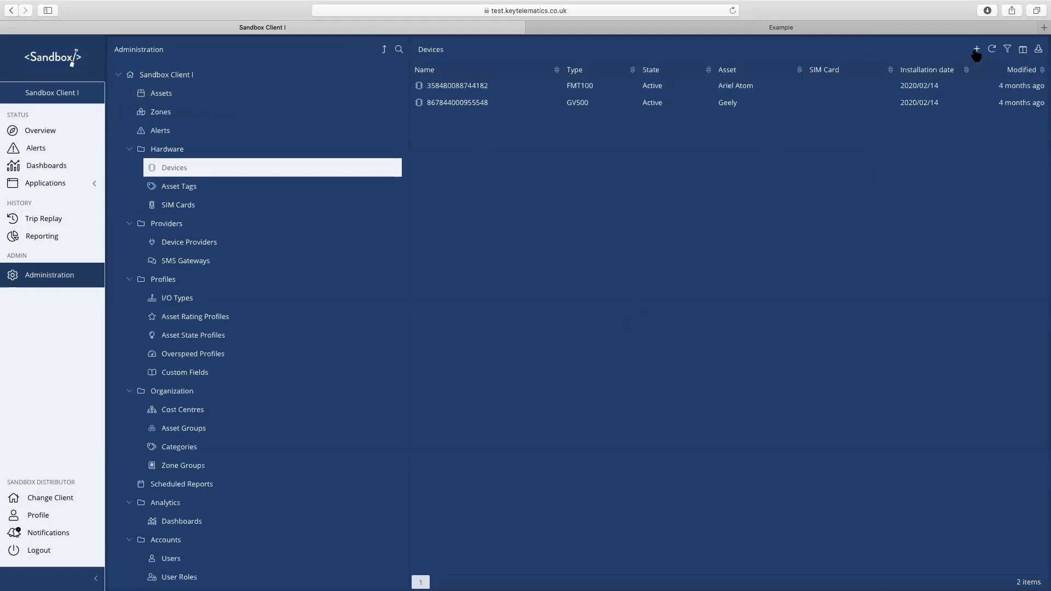
left_click(189, 299)
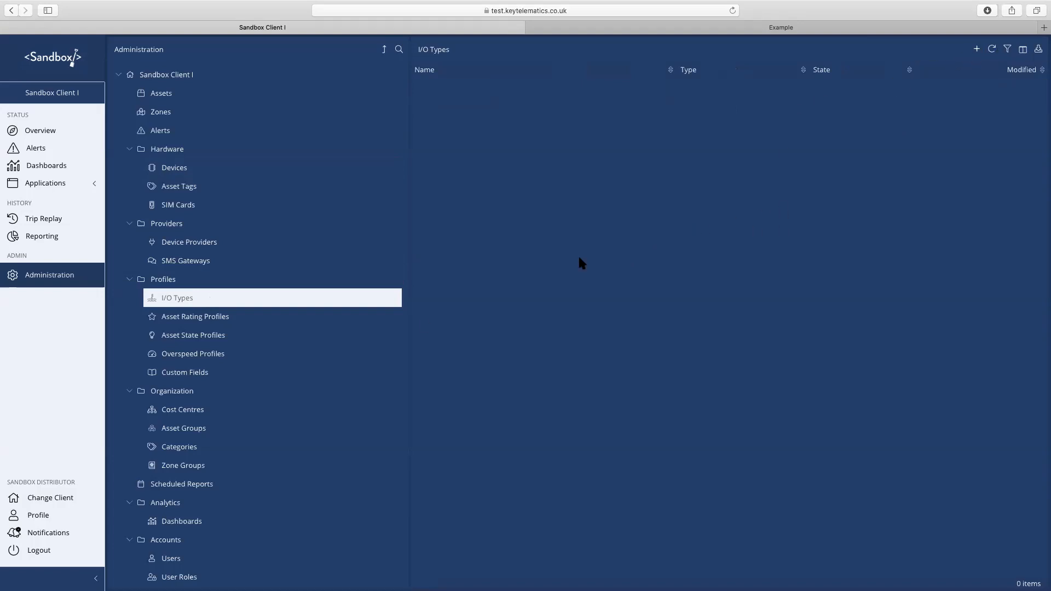
left_click(194, 410)
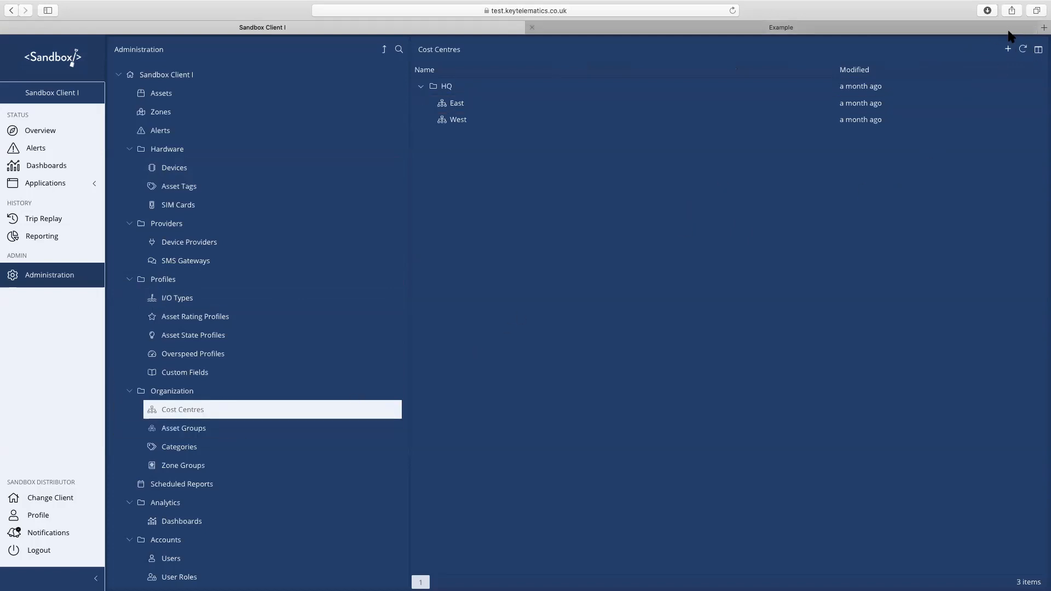
Show the column filters of the Devices list, examine the Type and State filter options, and hide the filters again.
scroll(209, 436, "down", 1)
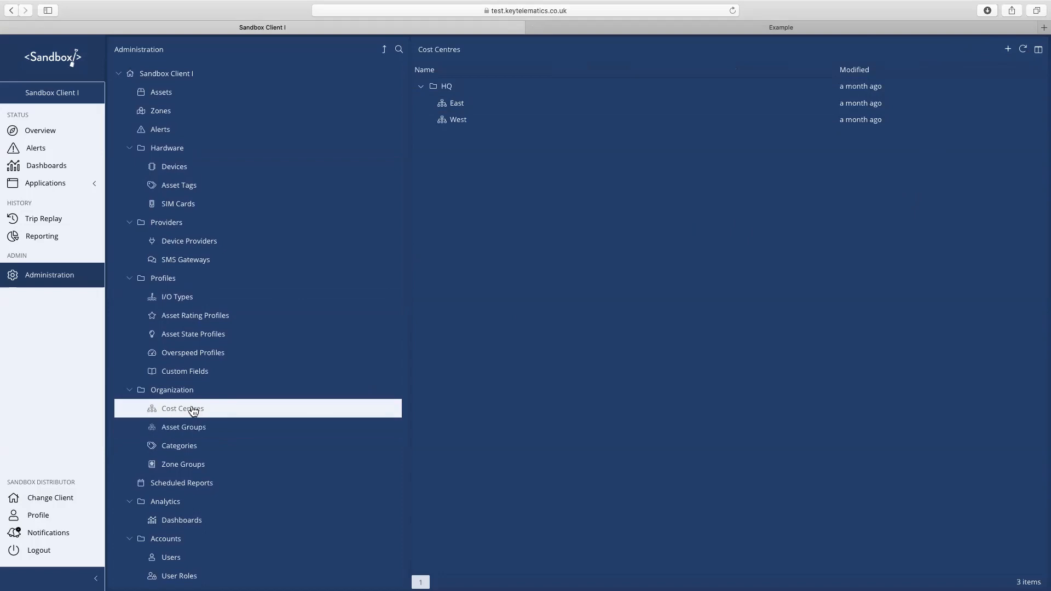
left_click(175, 166)
left_click(1007, 49)
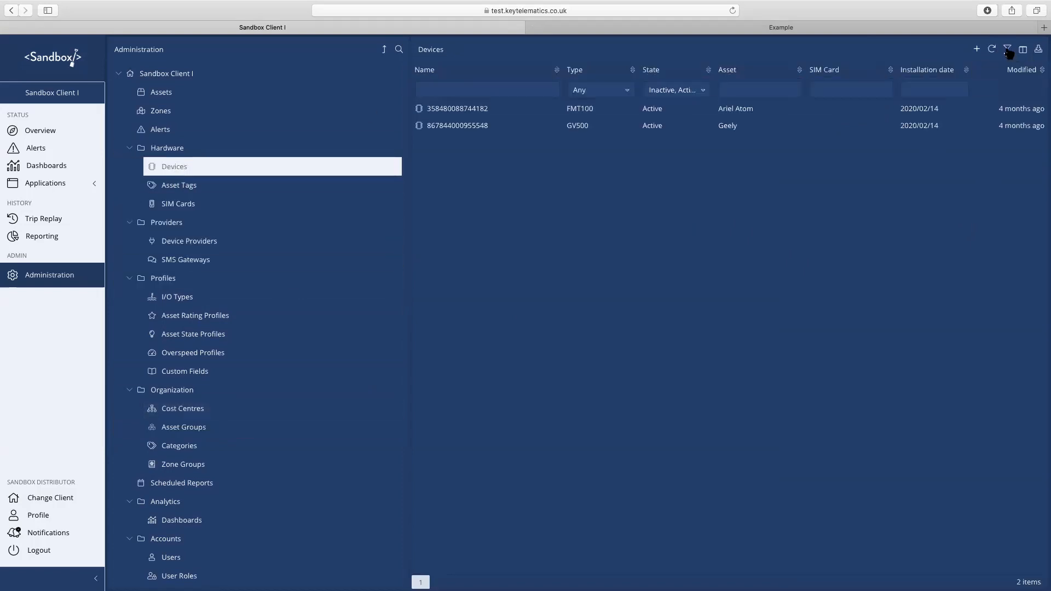
left_click(621, 89)
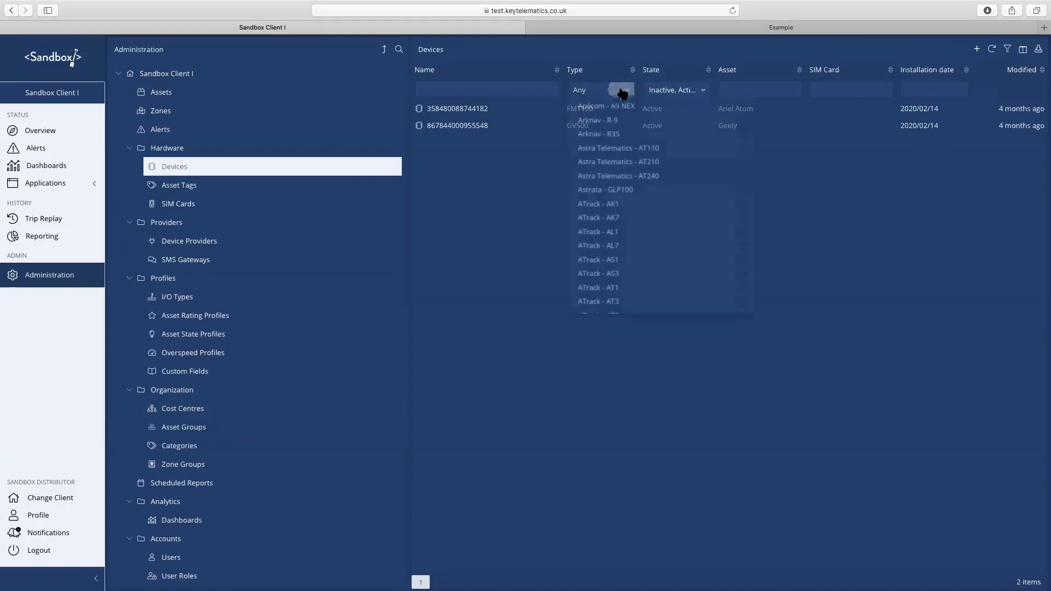
scroll(628, 197, "down", 2)
scroll(627, 194, "down", 15)
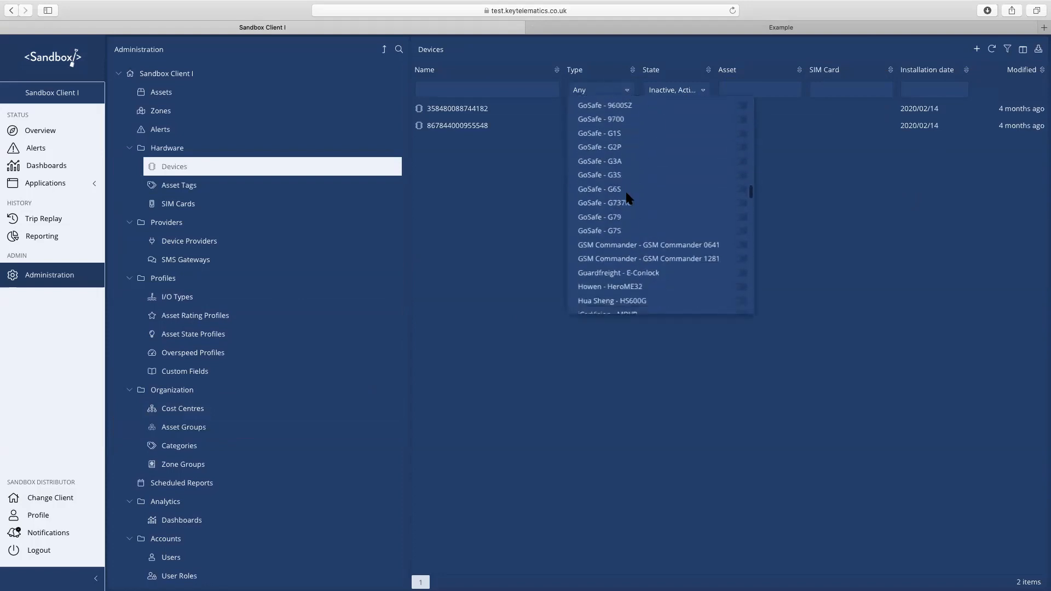
left_click(515, 258)
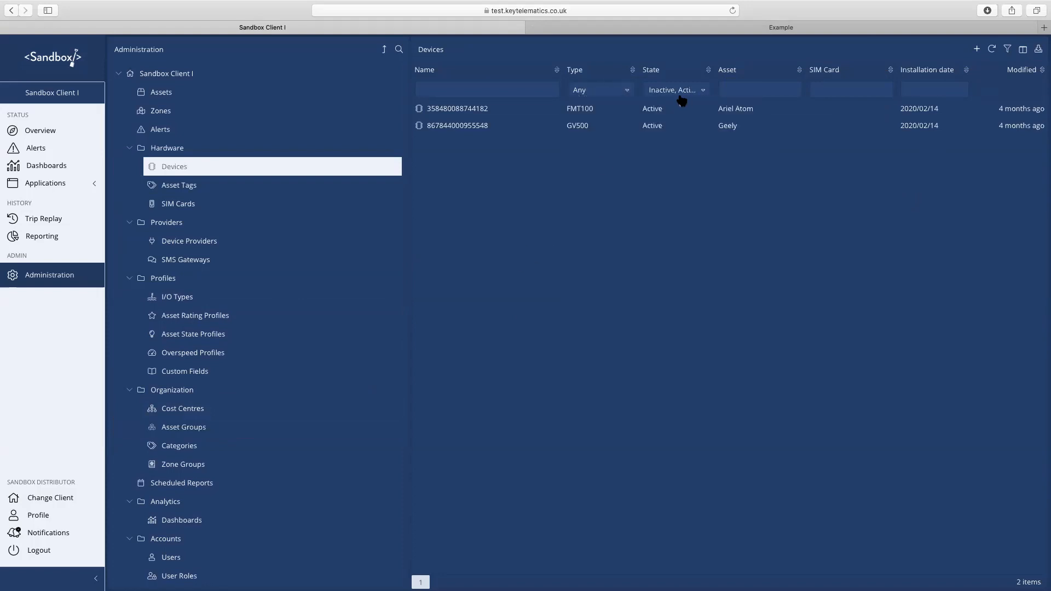
left_click(702, 90)
left_click(701, 90)
left_click(1007, 49)
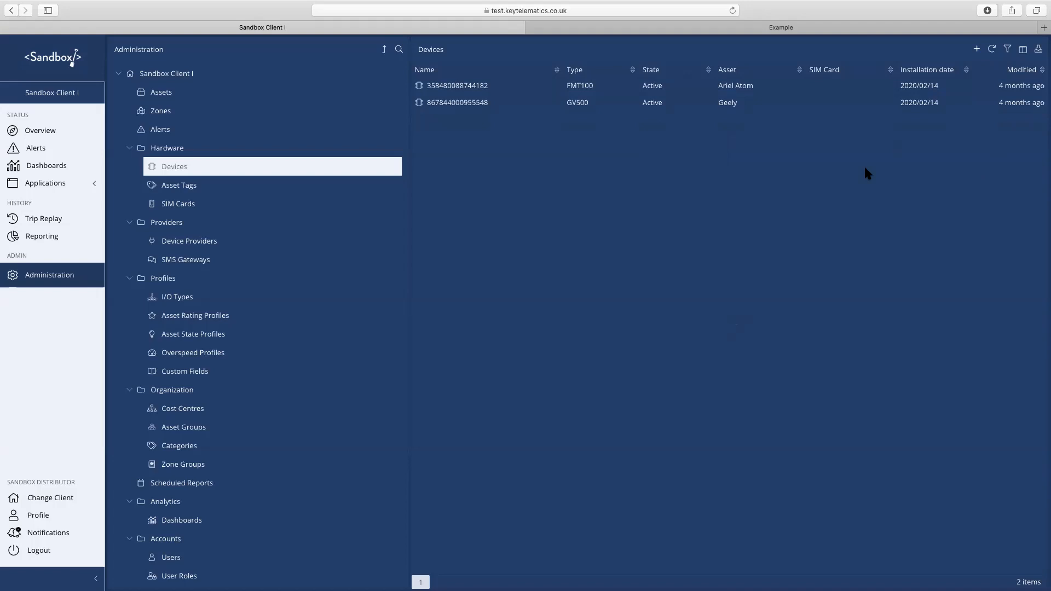
Select the Ariel Atom and Geely assets together and show their shared Settings section.
left_click(214, 94)
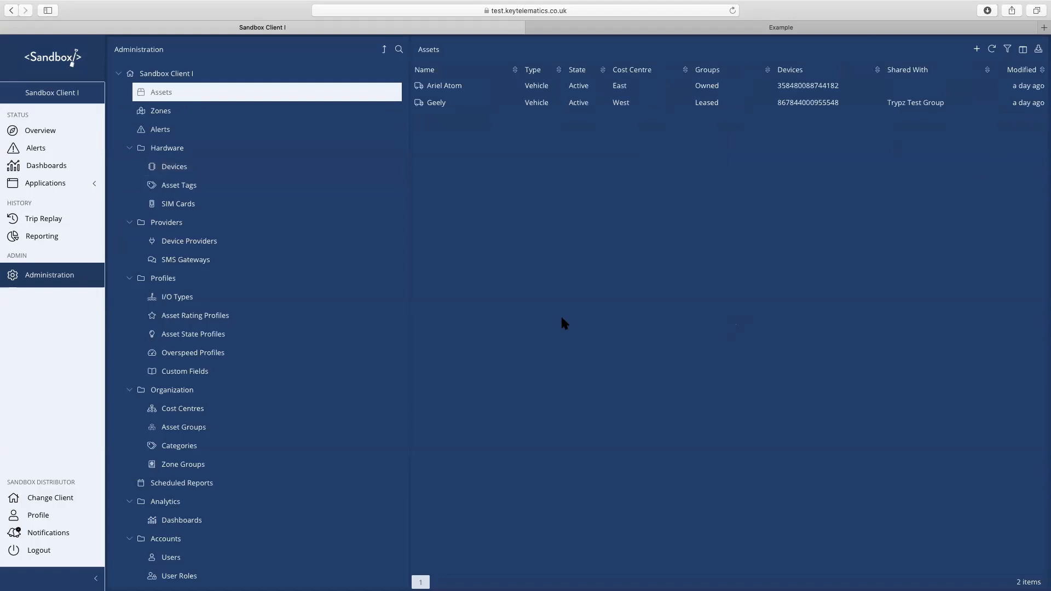
left_click(455, 88)
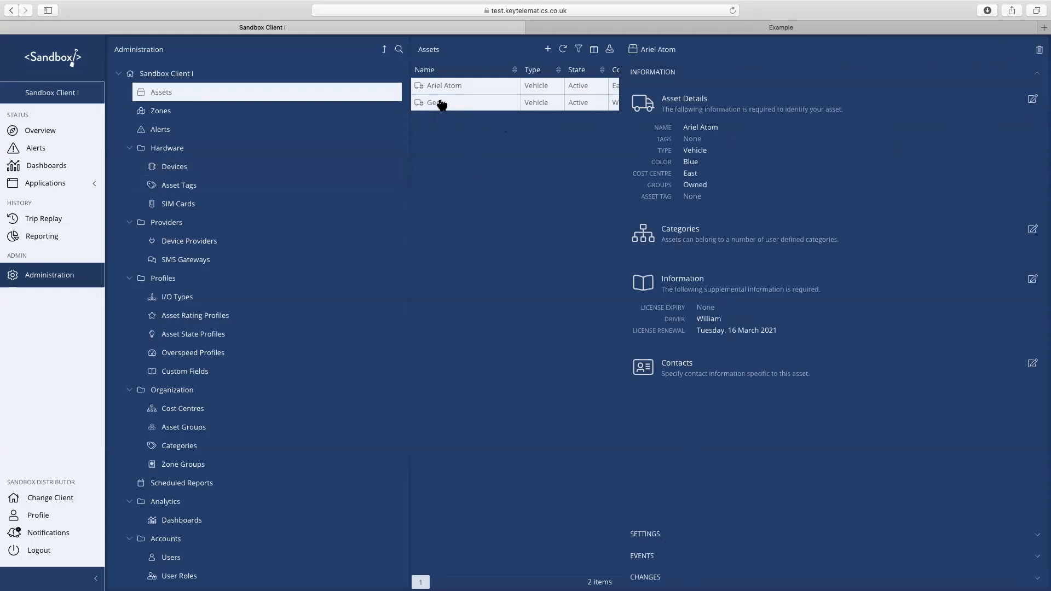
left_click(436, 103, "shift")
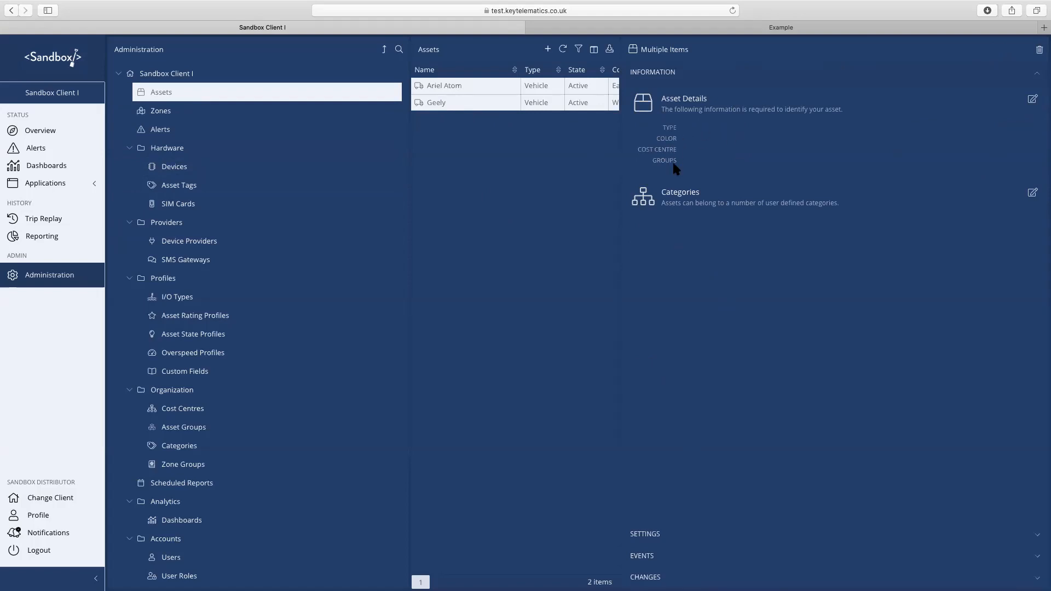
left_click(678, 533)
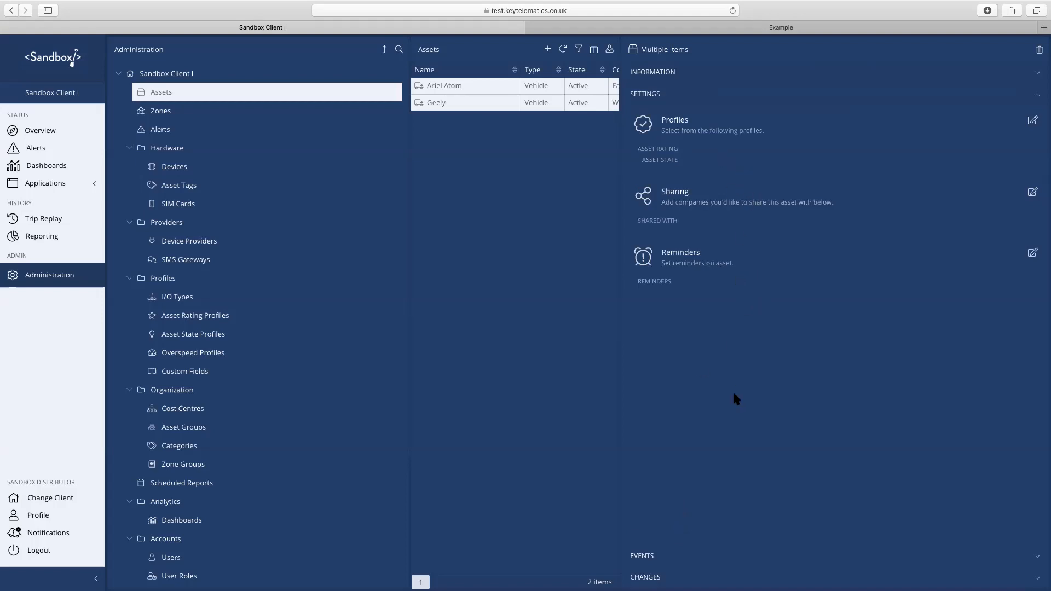
In the Events section, enable the State / Province border under Geographic Triggers for both selected assets and save.
left_click(720, 557)
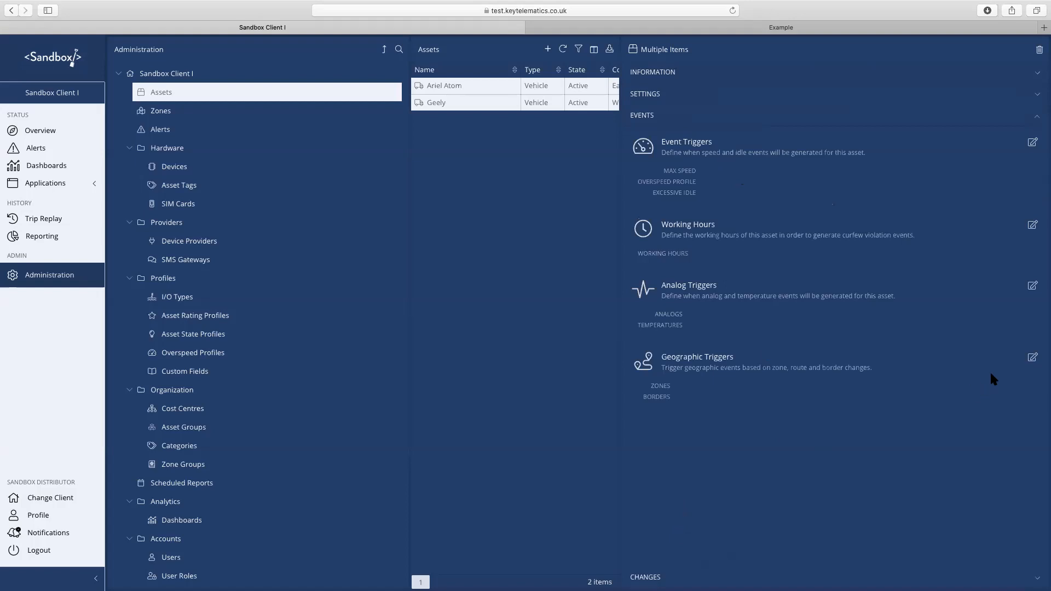
left_click(1033, 357)
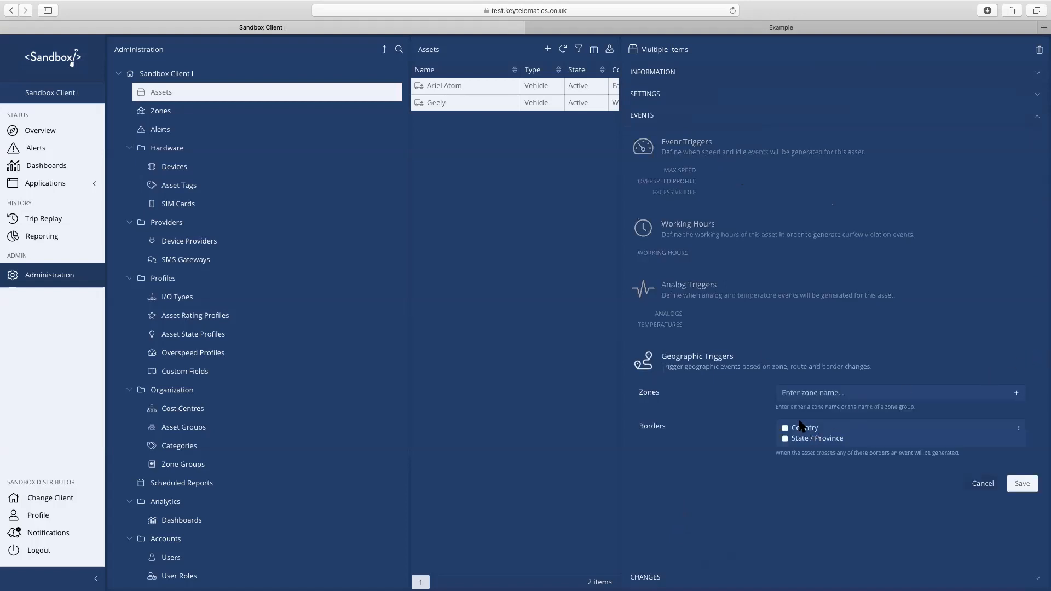
left_click(784, 439)
left_click(1021, 484)
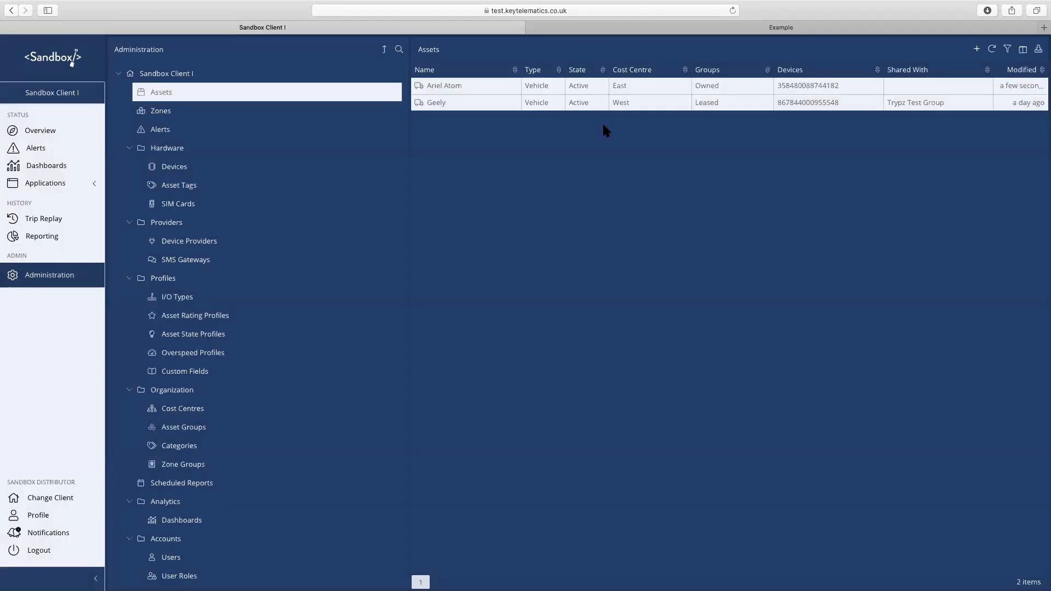
View the I/O section for the FMT100 and GV500 devices selected together, and for the GV500 device alone.
left_click(175, 169)
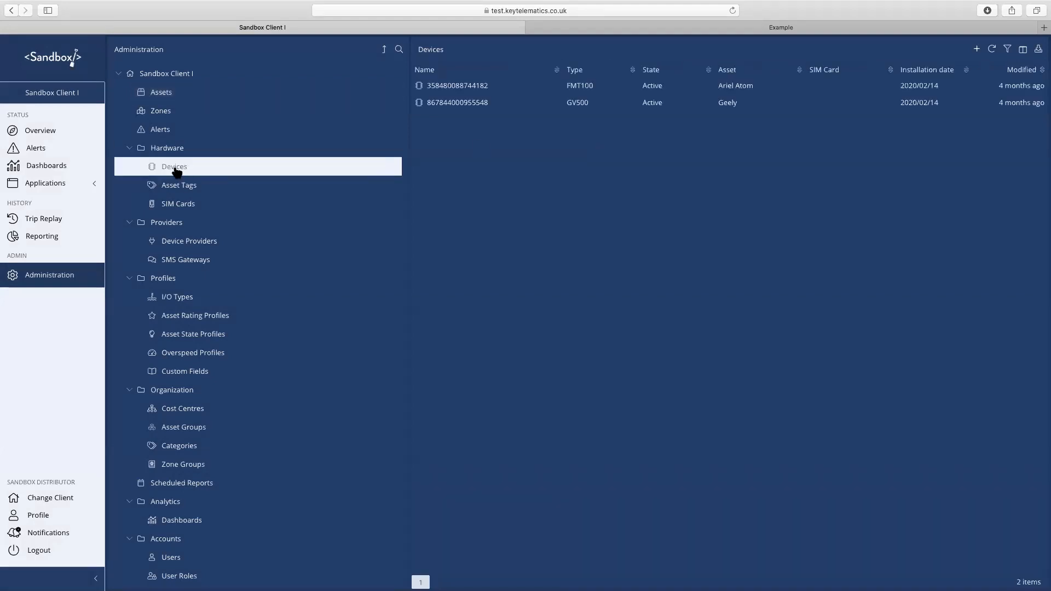
left_click(462, 90)
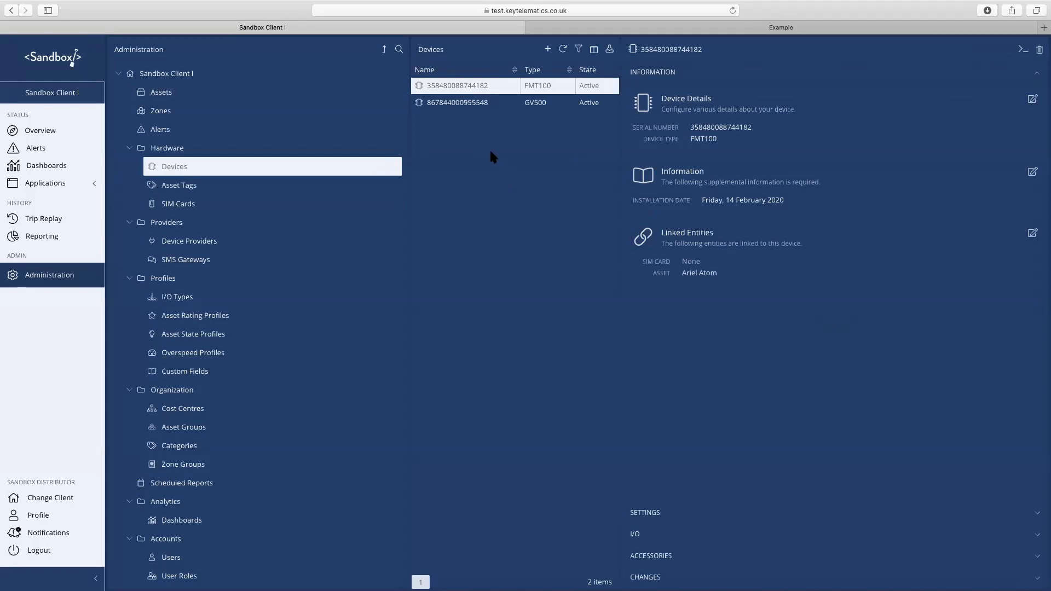
left_click(475, 103, "shift")
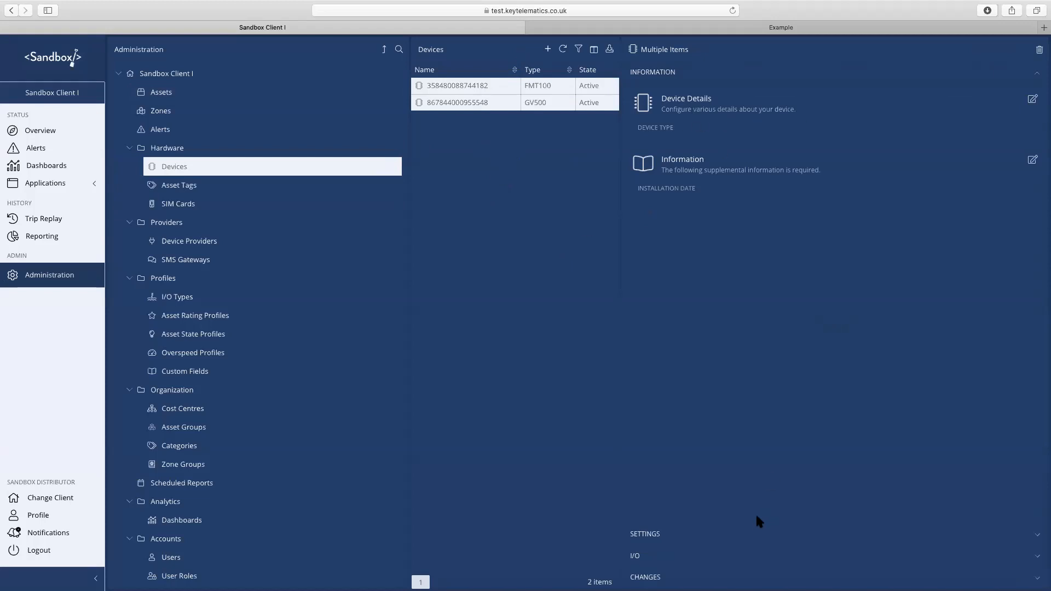
left_click(738, 557)
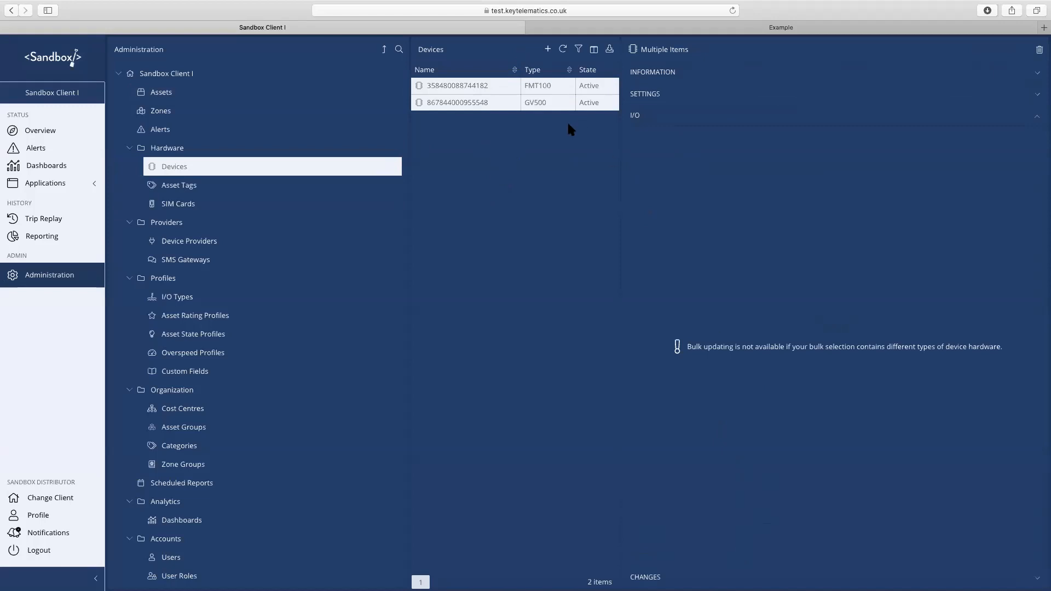
left_click(490, 102)
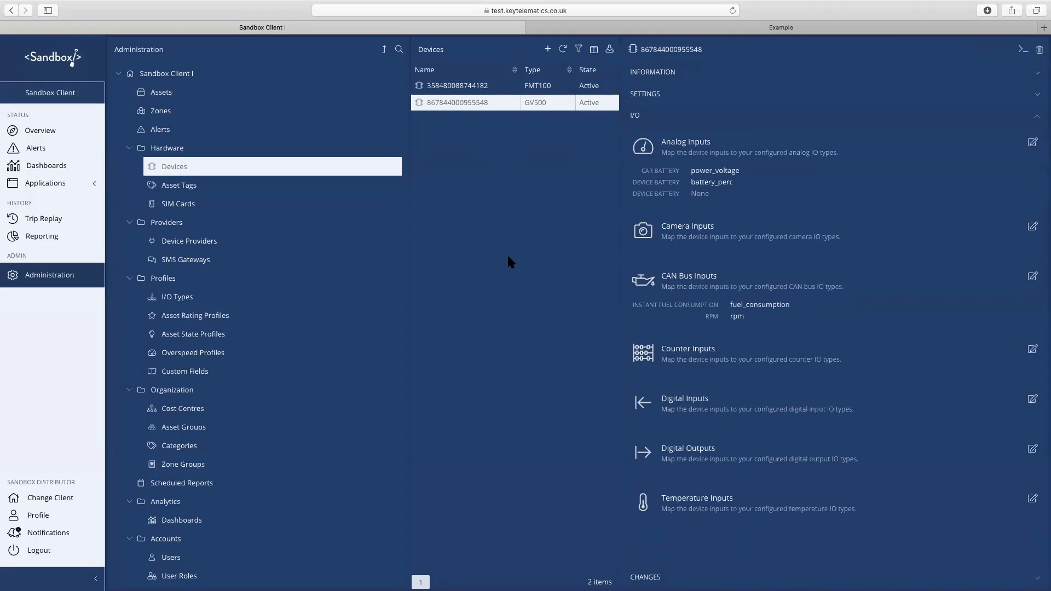
Open the Sandbox Client I entry, collapse its tree, and view the client's Information and Settings sections.
left_click(156, 74)
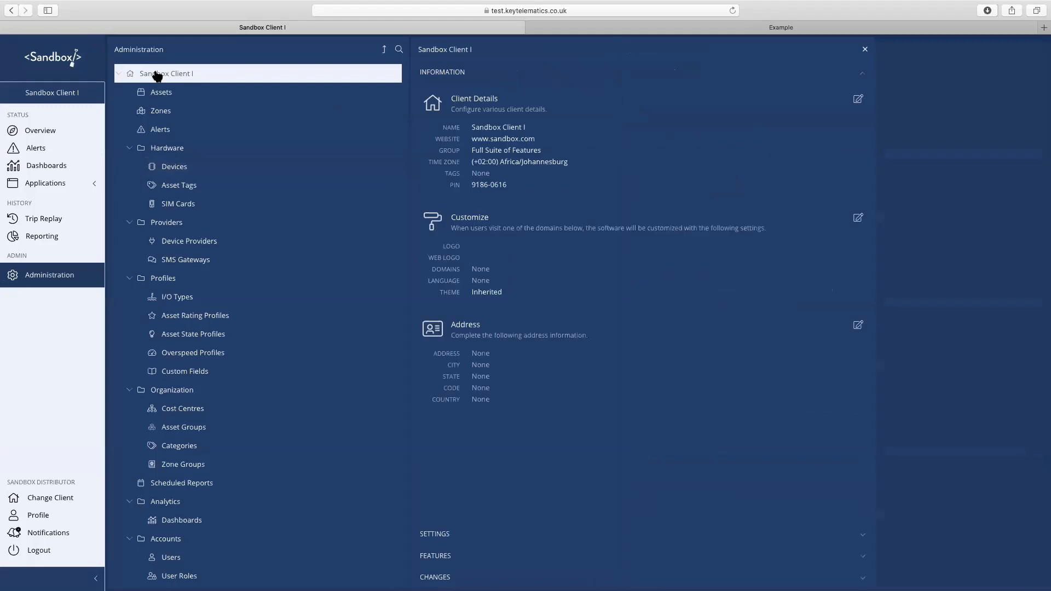
left_click(157, 75)
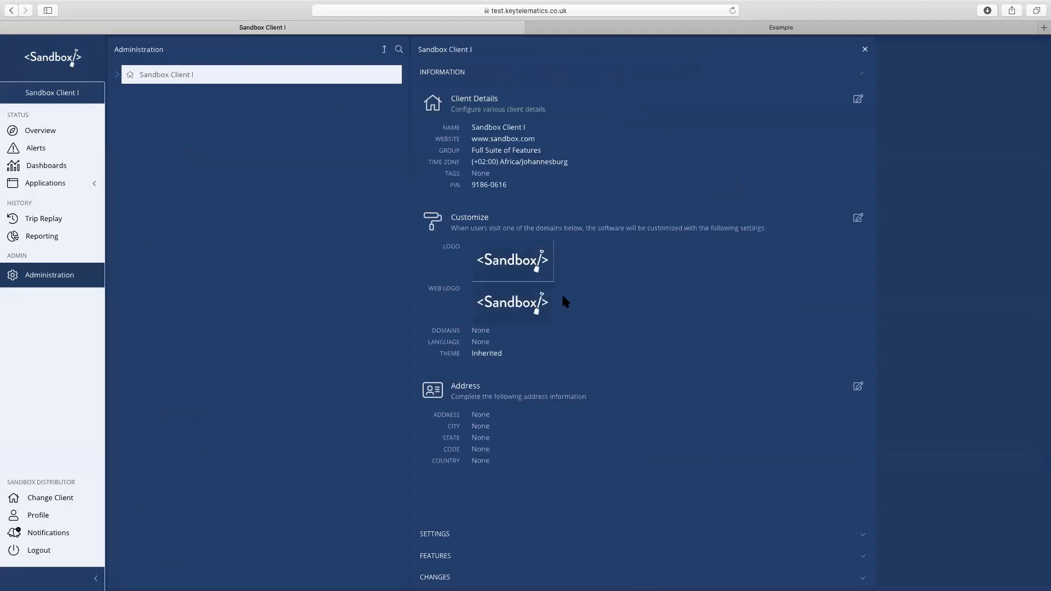
left_click(516, 540)
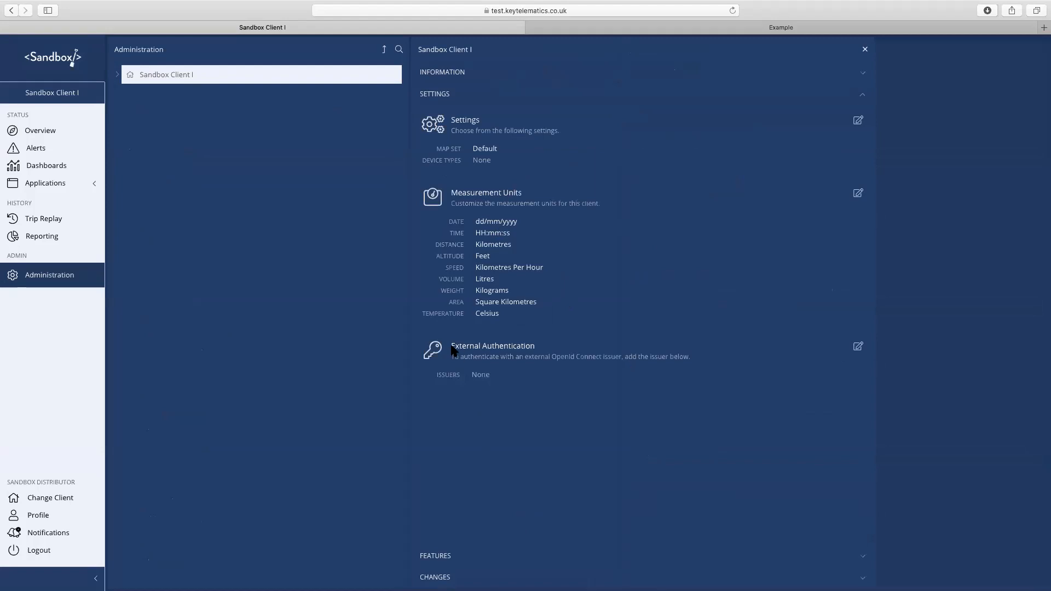
left_click_drag(451, 346, 542, 369)
left_click(555, 398)
Examine the pages and geocoding in the client's Features section, and return to its Information section.
left_click(455, 558)
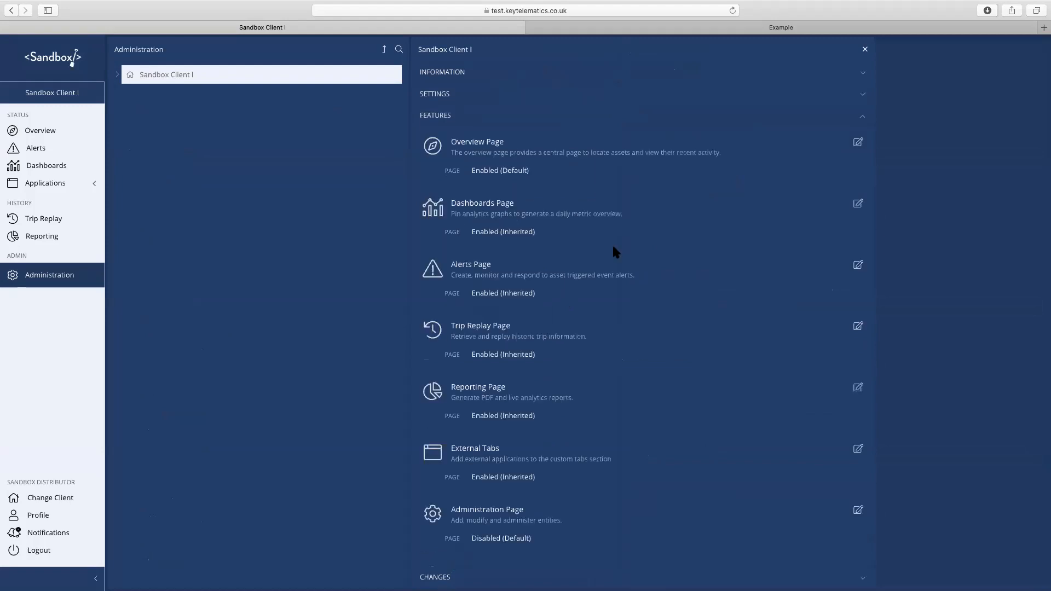
scroll(630, 190, "down", 2)
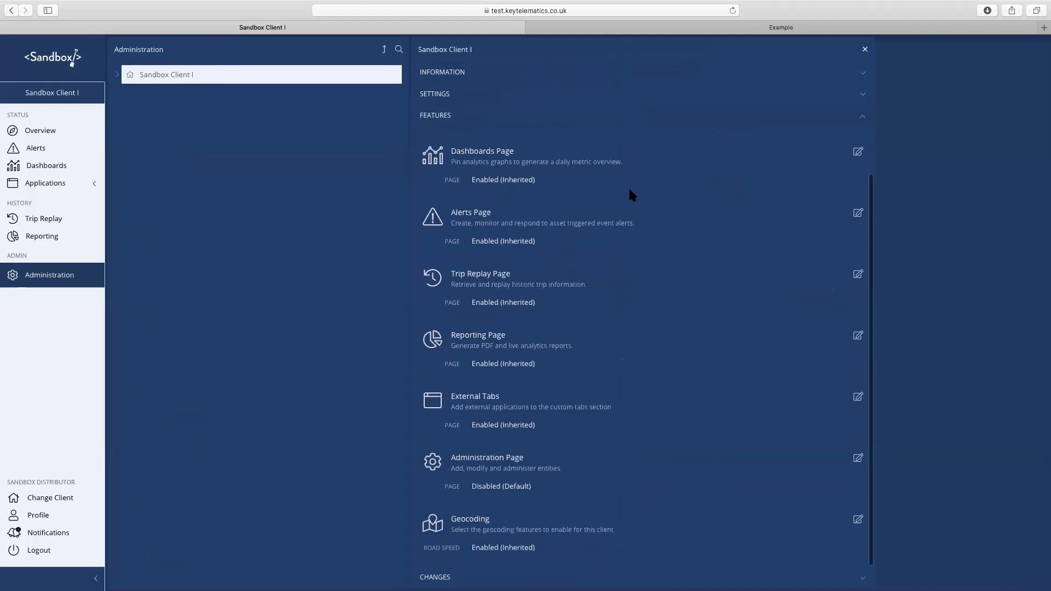
scroll(630, 191, "up", 2)
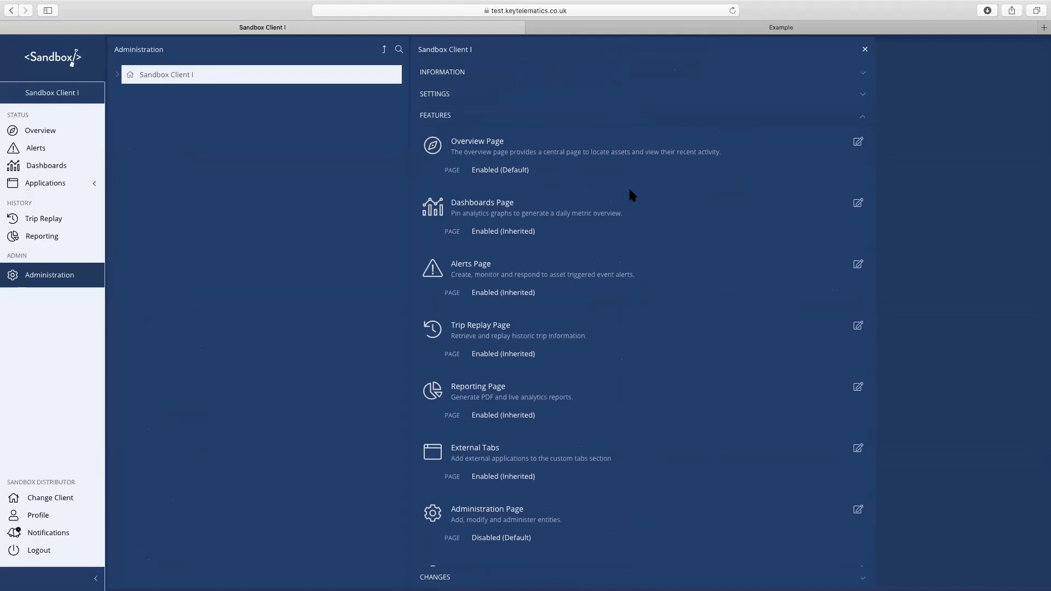
scroll(630, 190, "down", 2)
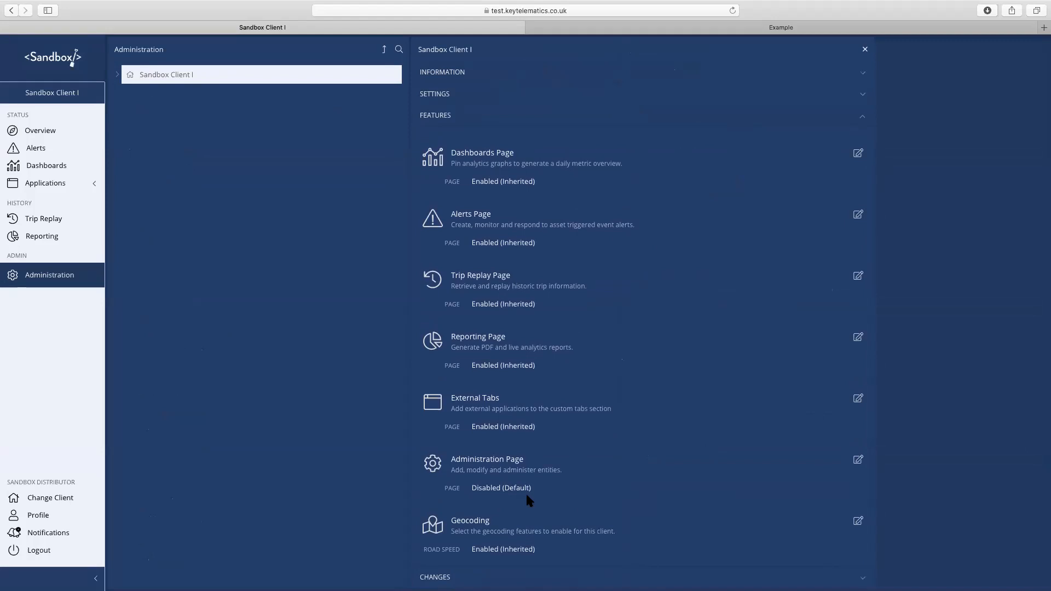
scroll(527, 495, "up", 2)
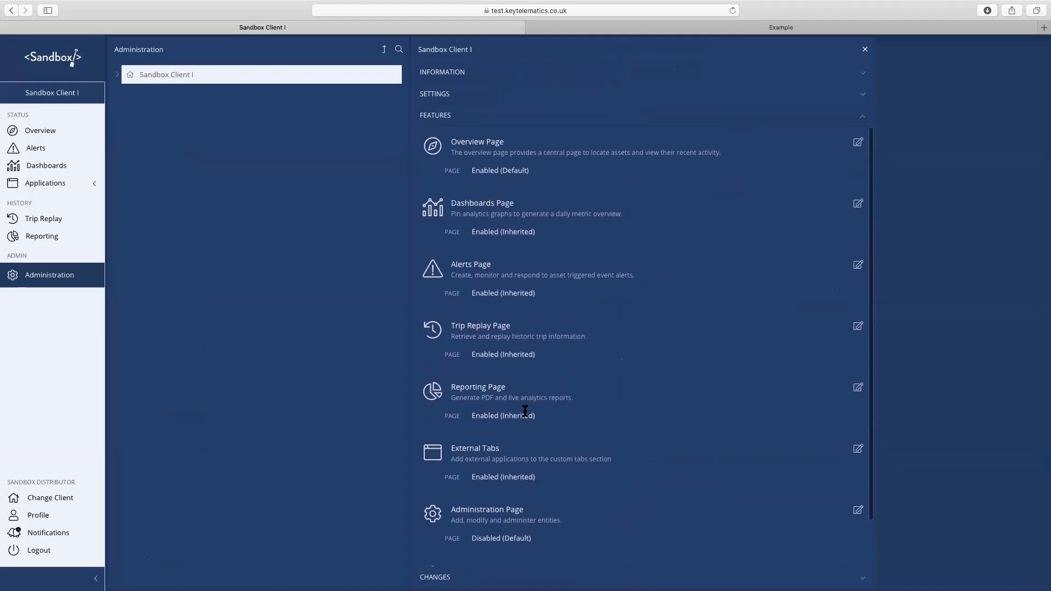
left_click(549, 74)
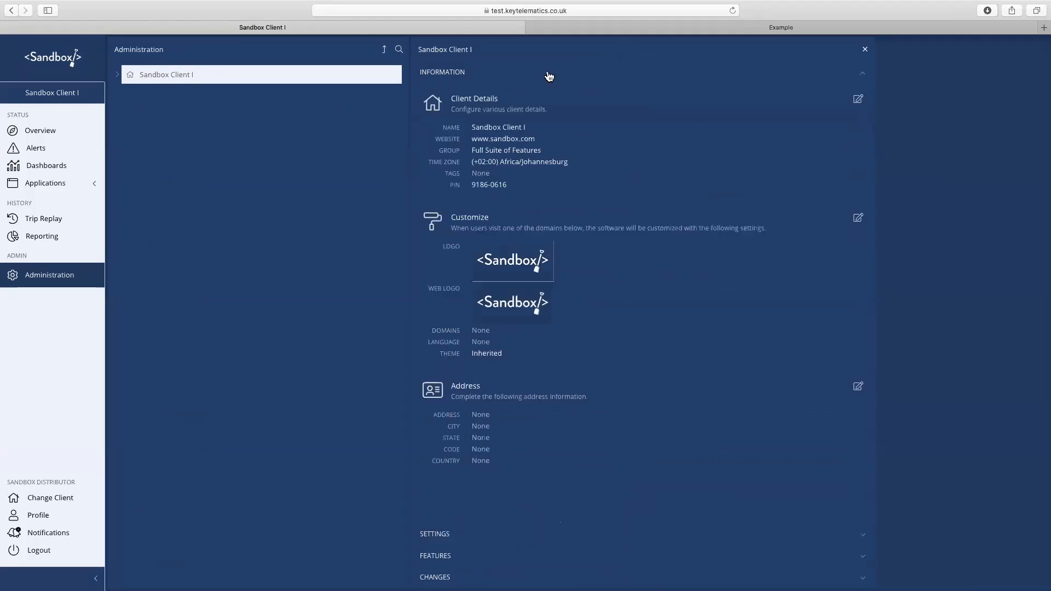
Go up to the vendor level and show the Full Suite of Features group under Client Groups.
left_click(384, 50)
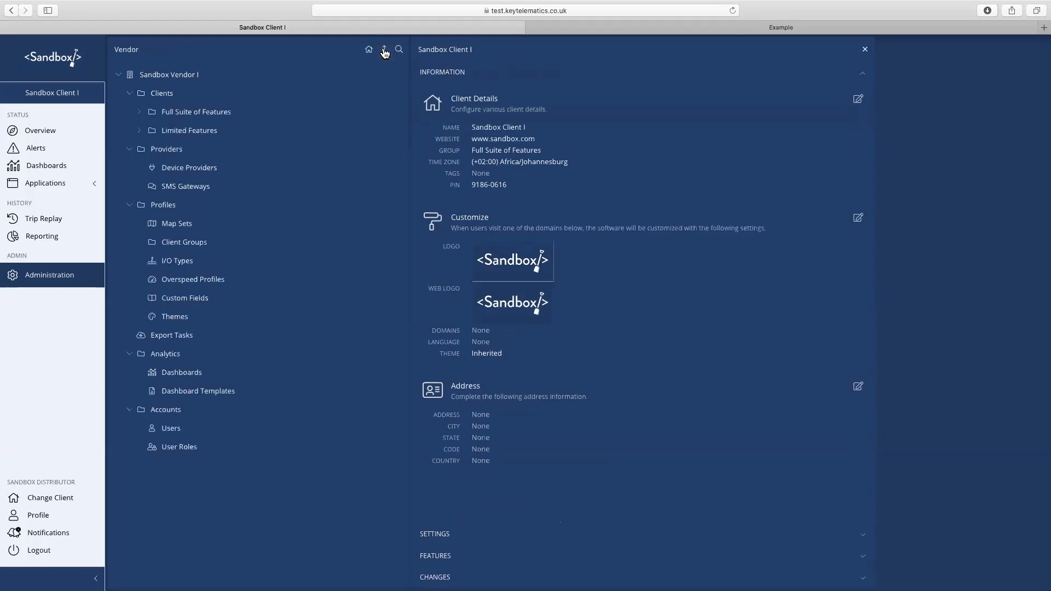
left_click(185, 244)
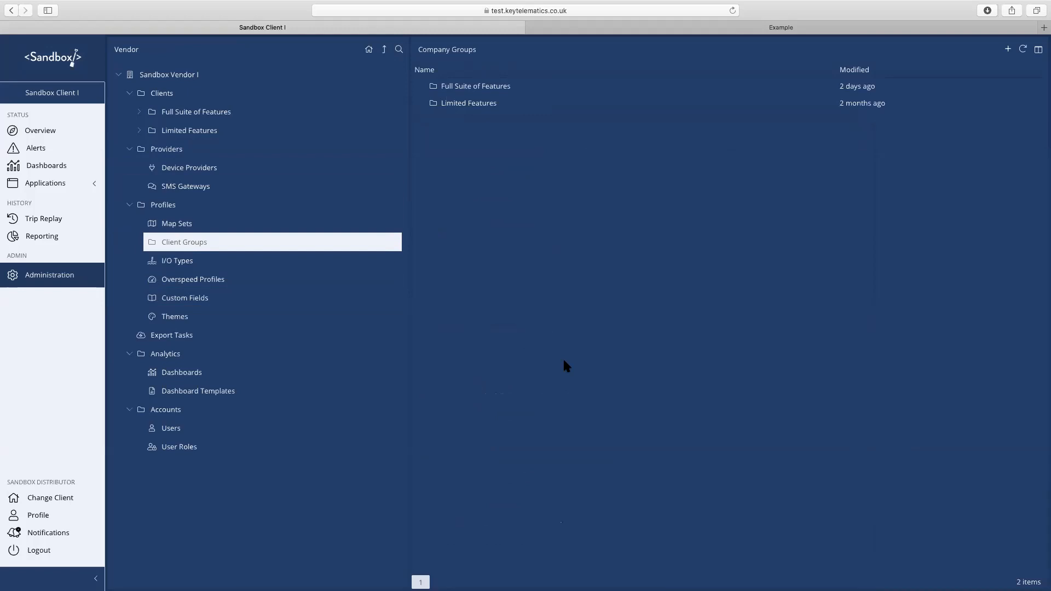
left_click(462, 88)
Collapse the main navigation sidebar and narrow the vendor tree and group list to widen the details area.
left_click(96, 579)
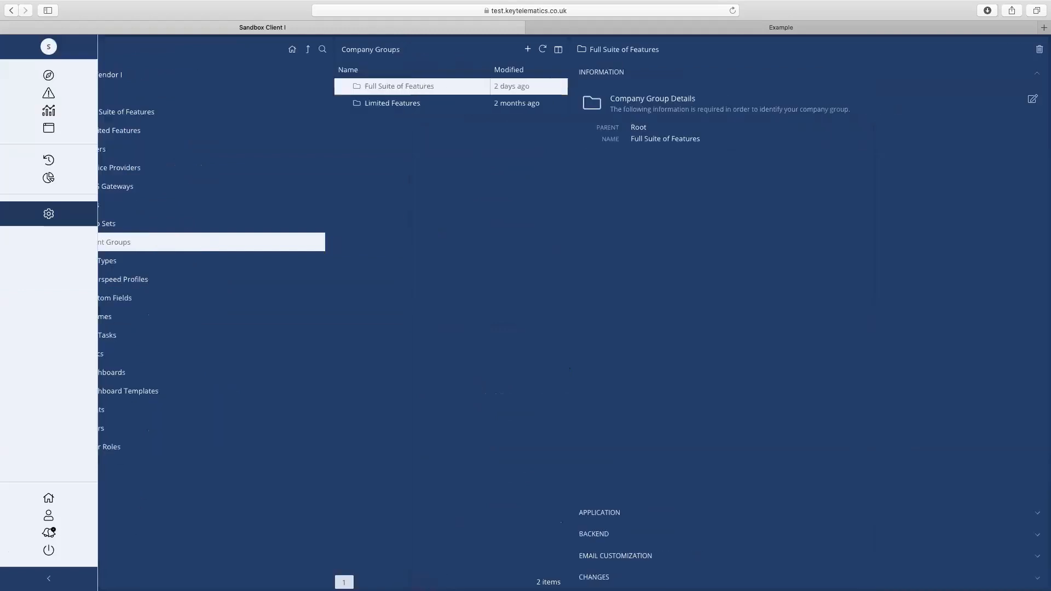
left_click_drag(323, 331, 254, 329)
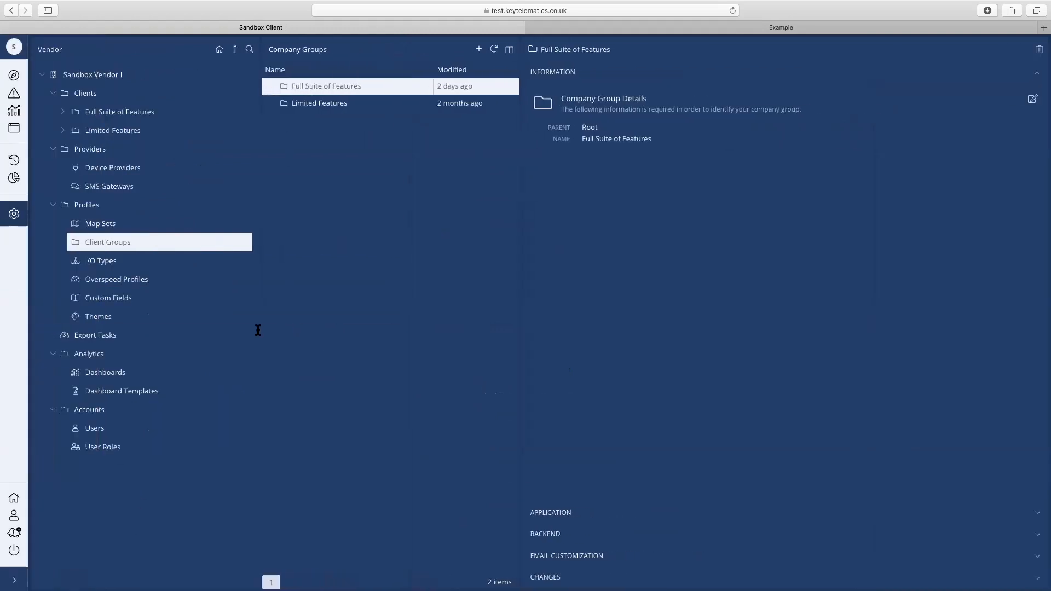
left_click_drag(515, 317, 473, 317)
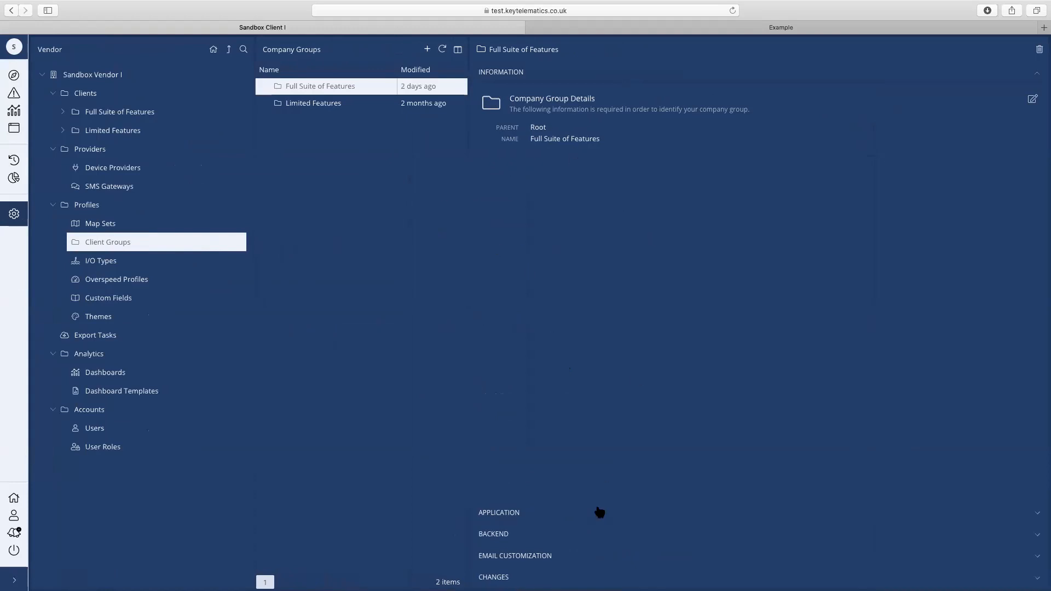
In the Full Suite of Features group's Application section, set the Overview Page and its Activity Feed to Enabled.
left_click(599, 511)
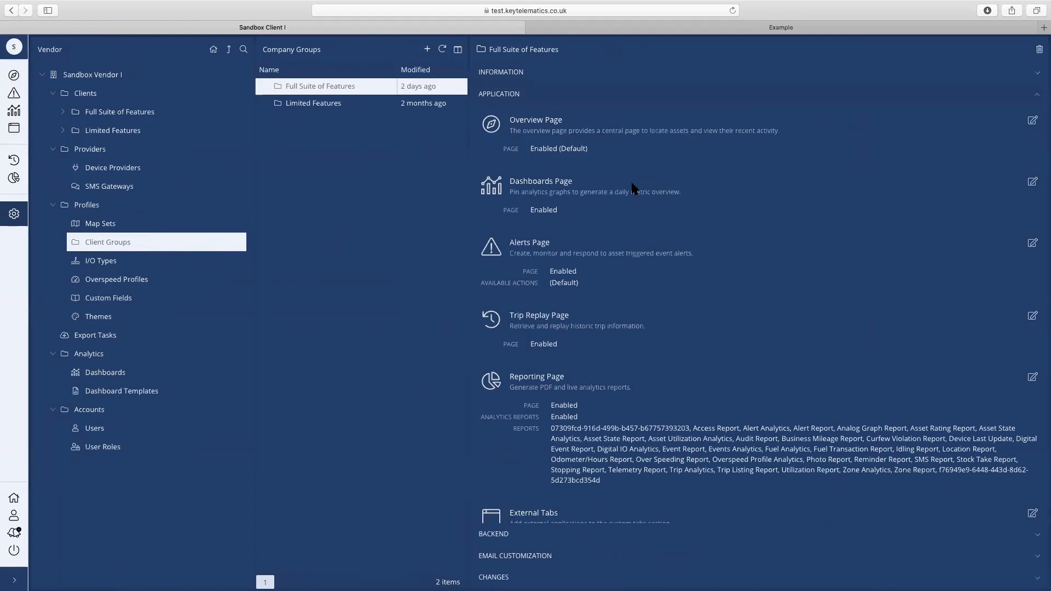
scroll(747, 300, "down", 2)
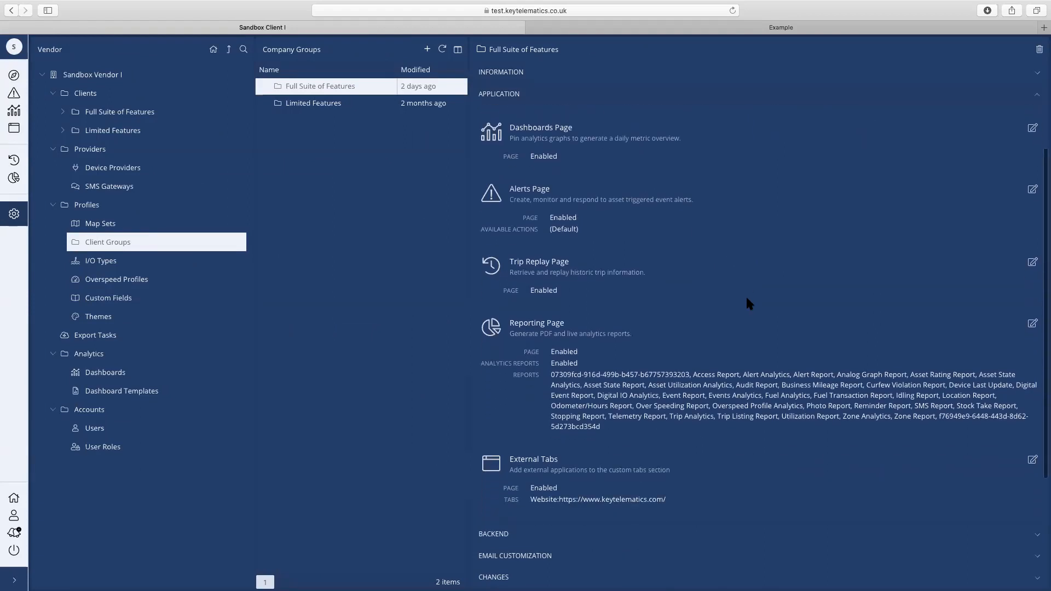
scroll(747, 300, "up", 2)
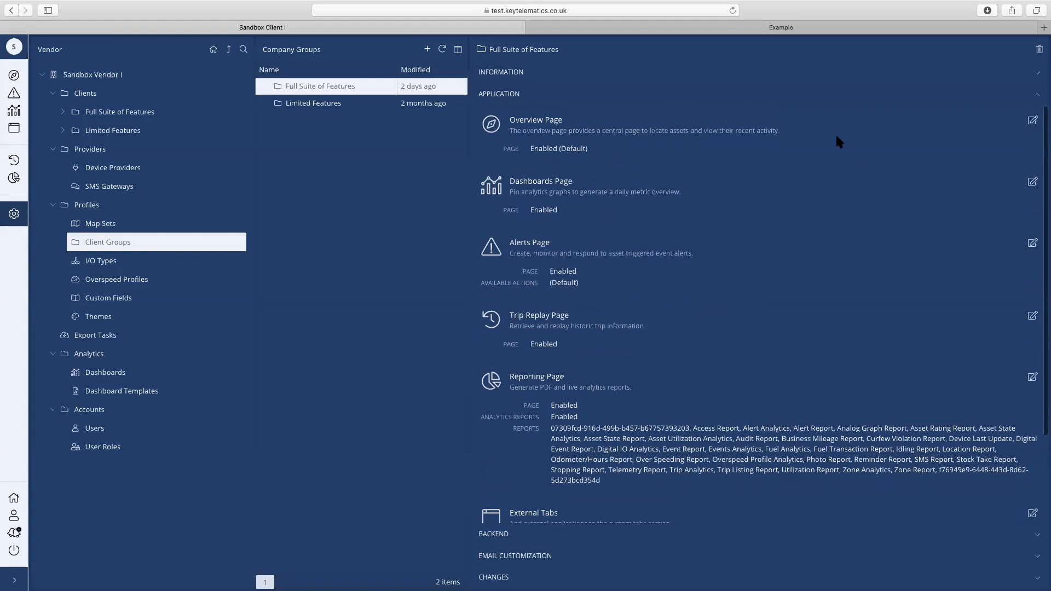
left_click(1032, 121)
left_click(788, 158)
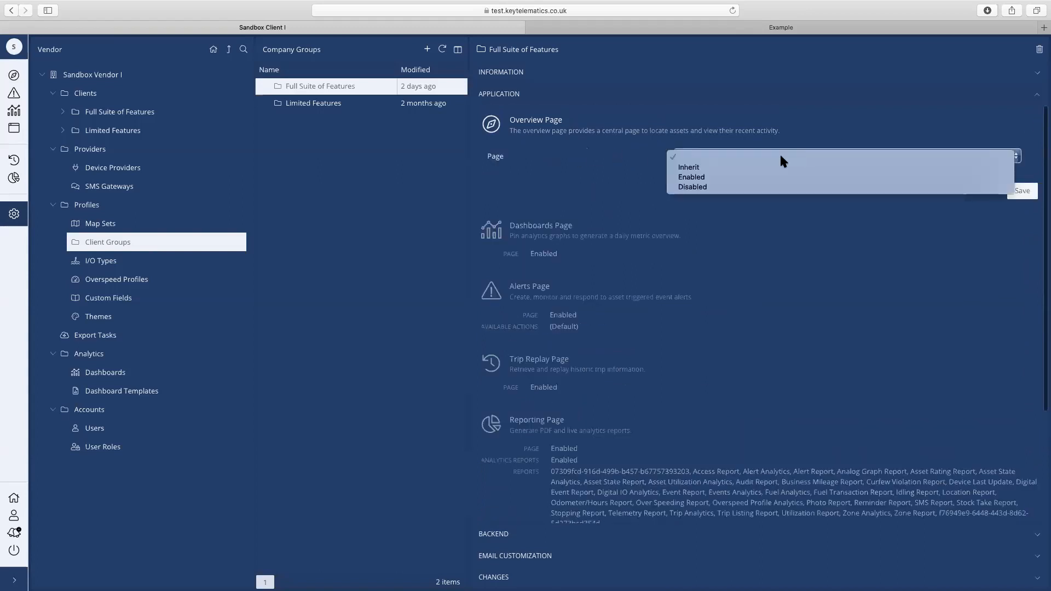
left_click(727, 174)
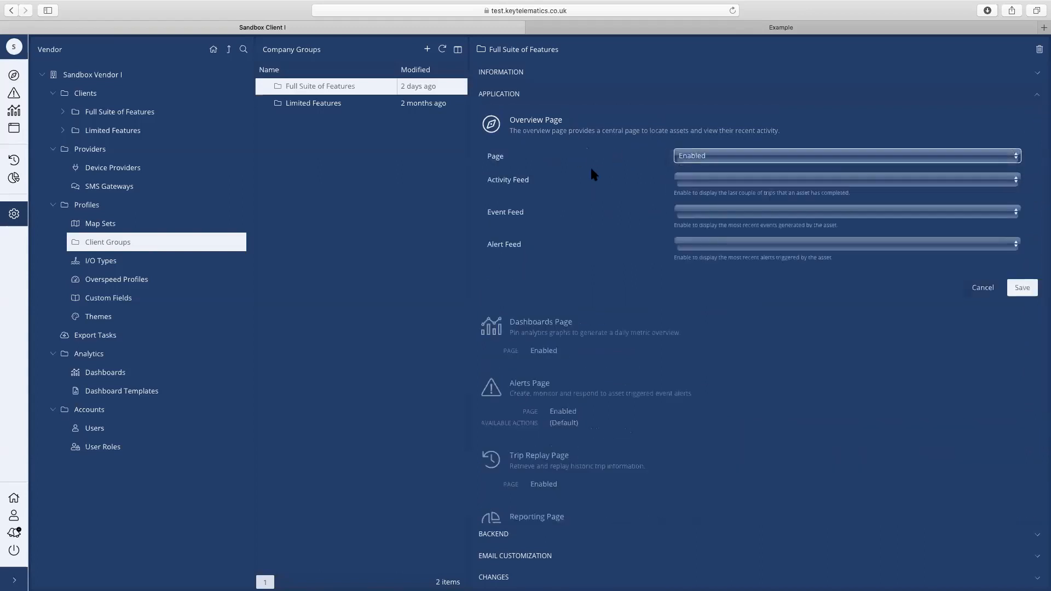
left_click(746, 181)
left_click(728, 201)
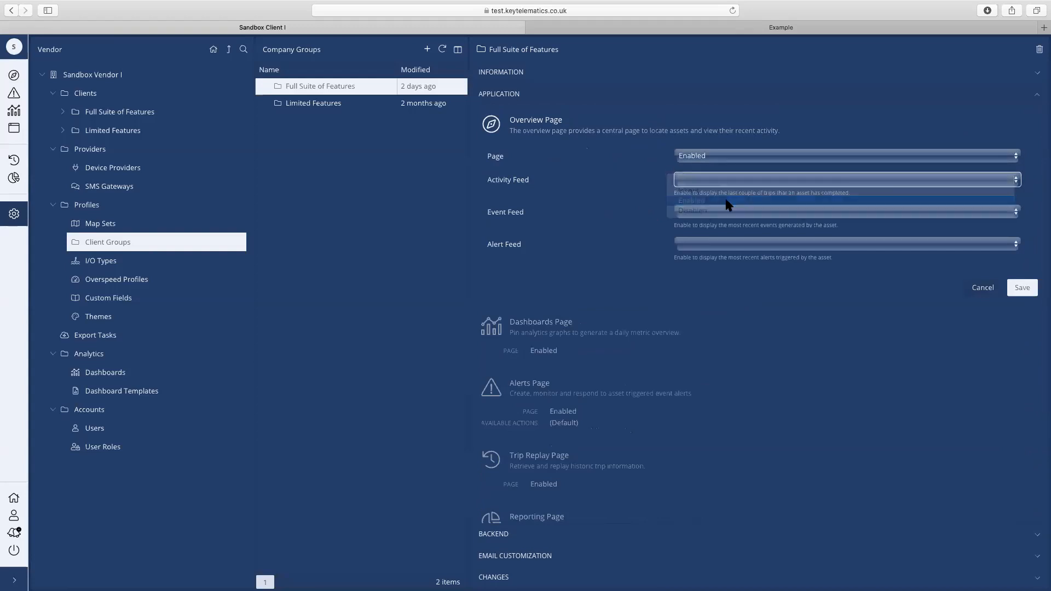
Set the Overview Page's Event Feed and Alert Feed to Enabled and save the settings.
left_click(736, 211)
left_click(714, 243)
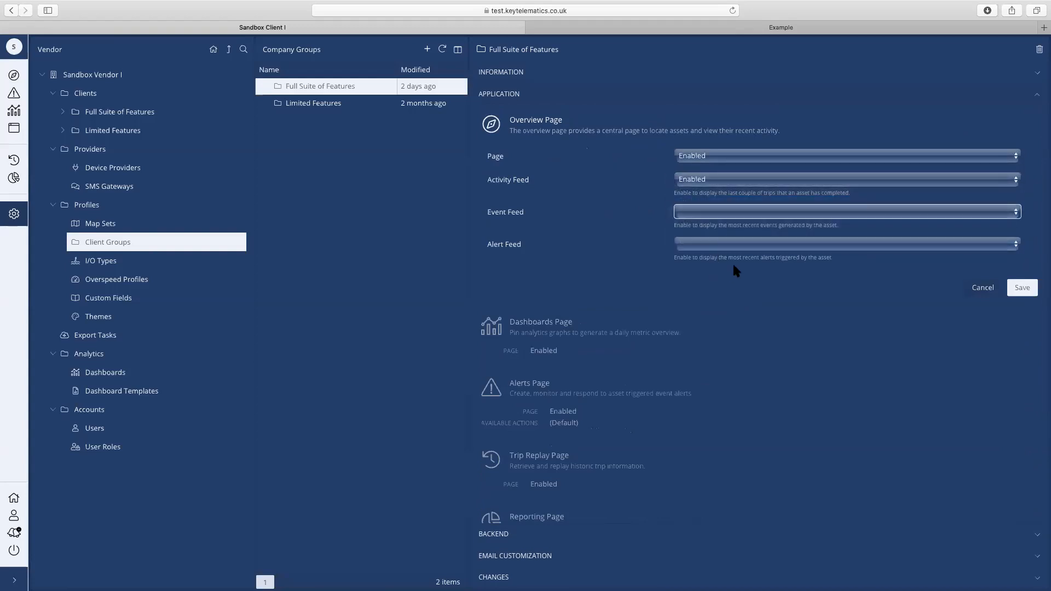
left_click(773, 214)
left_click(747, 215)
left_click(746, 243)
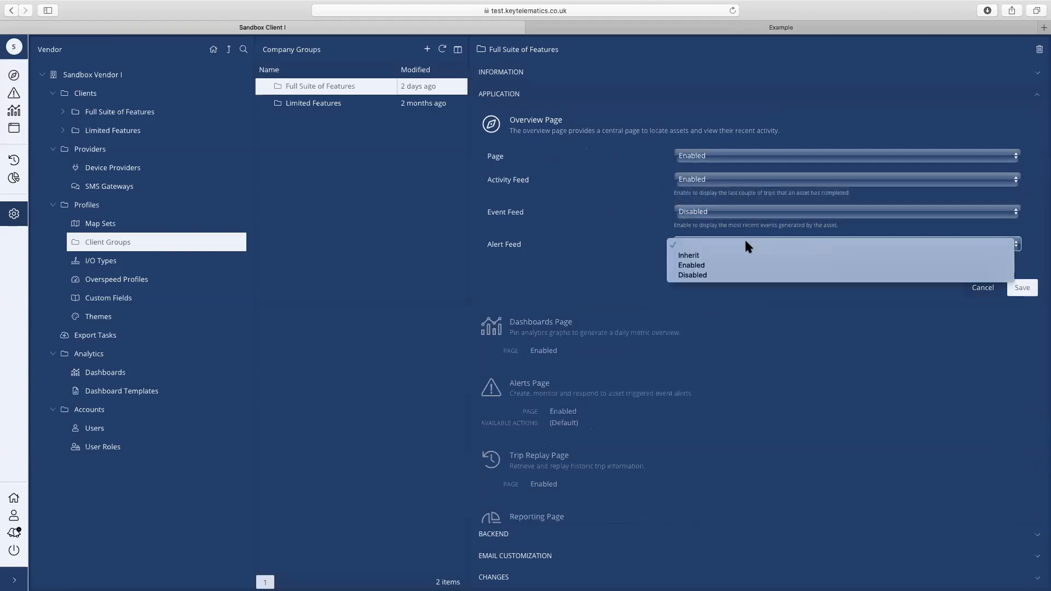
left_click(712, 265)
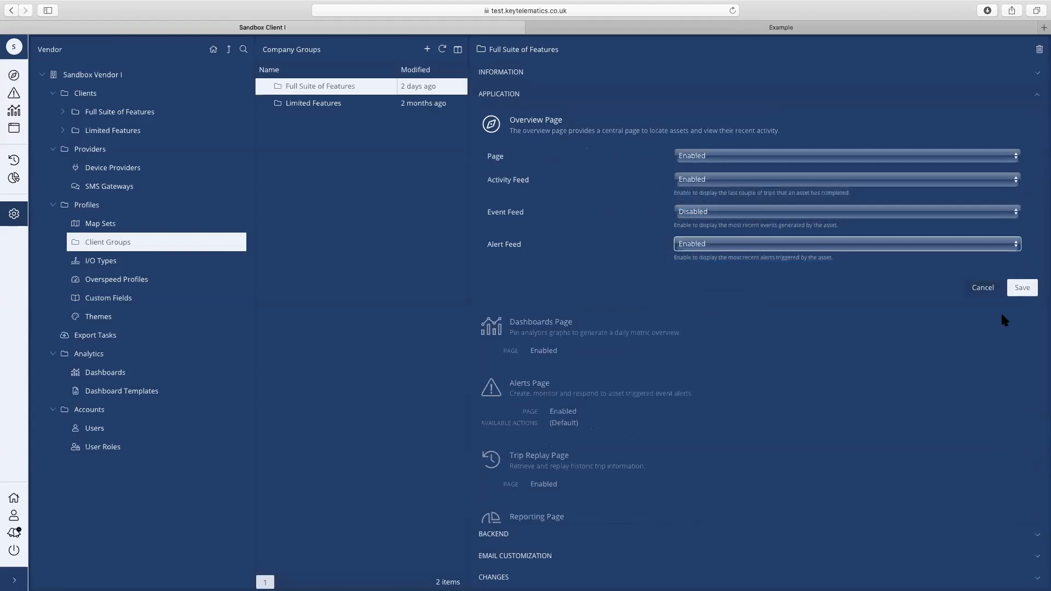
left_click(908, 216)
left_click(852, 207)
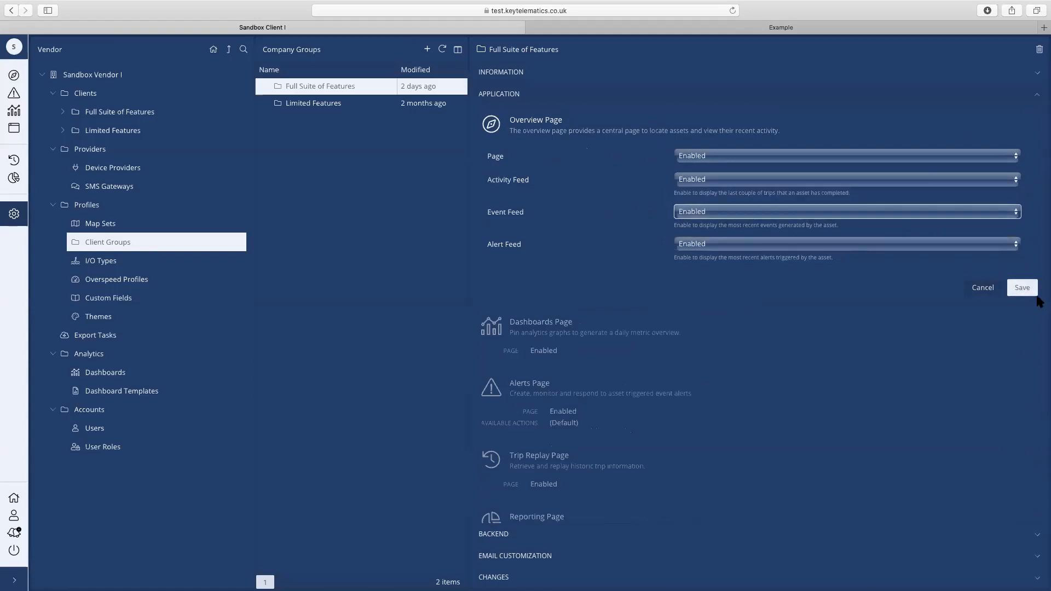
left_click(1032, 291)
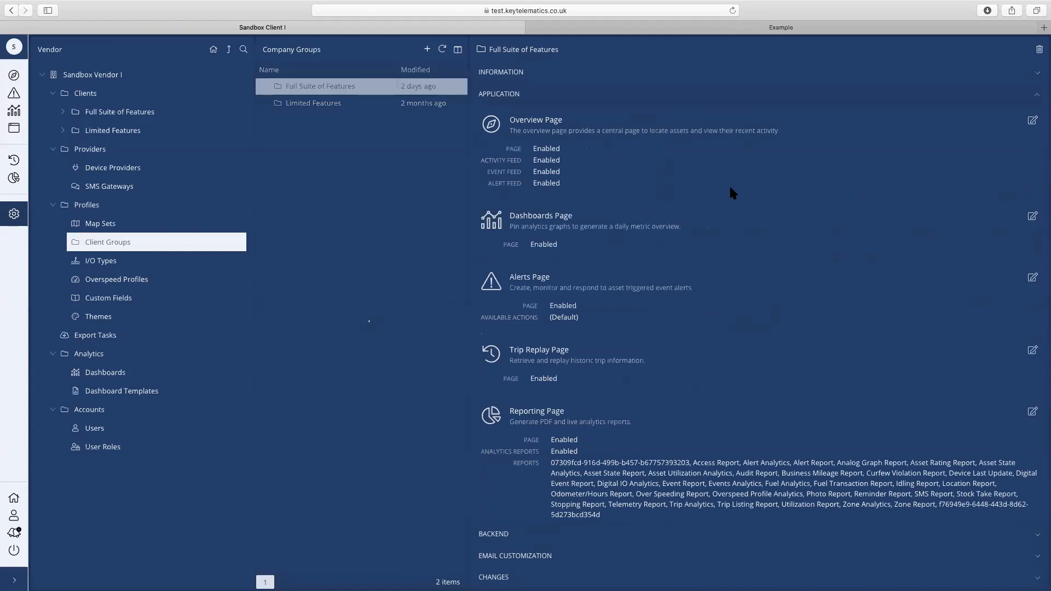
Review the remaining Application page settings of the Full Suite of Features group and view its Backend section.
scroll(730, 188, "down", 2)
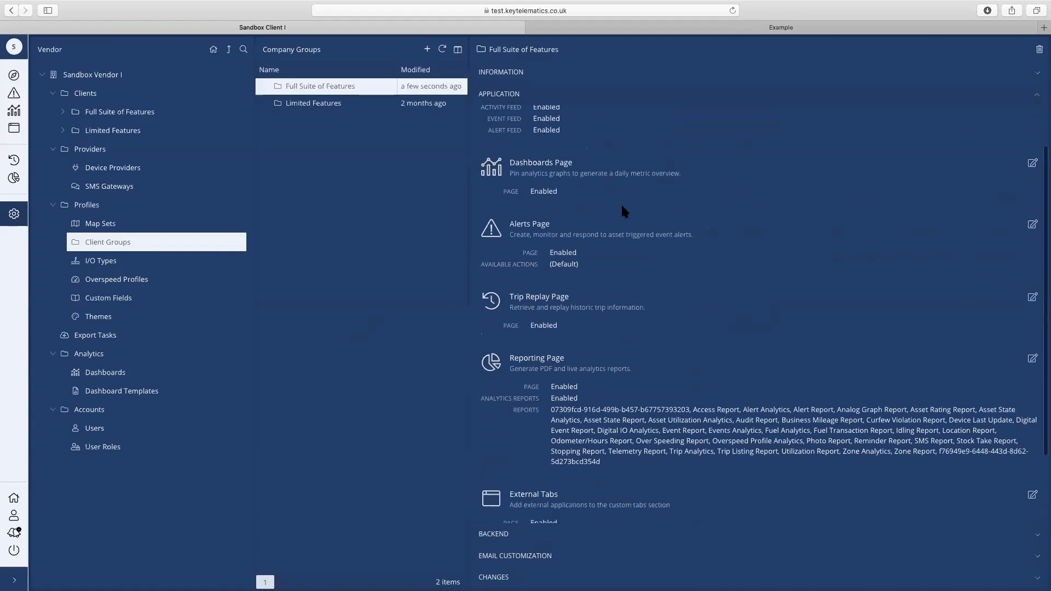
scroll(622, 206, "down", 2)
scroll(632, 180, "down", 2)
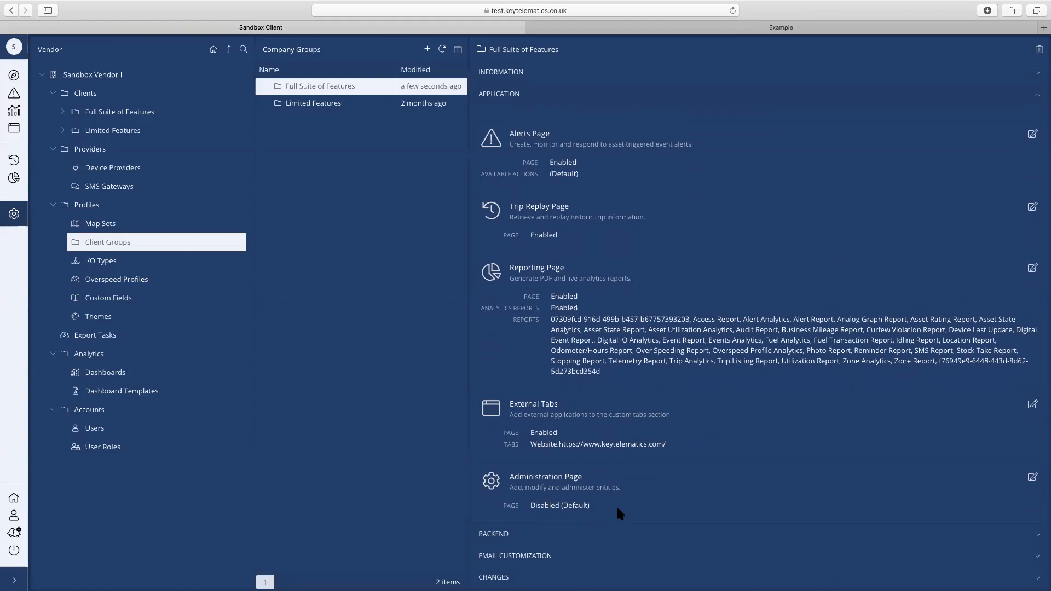
left_click(627, 537)
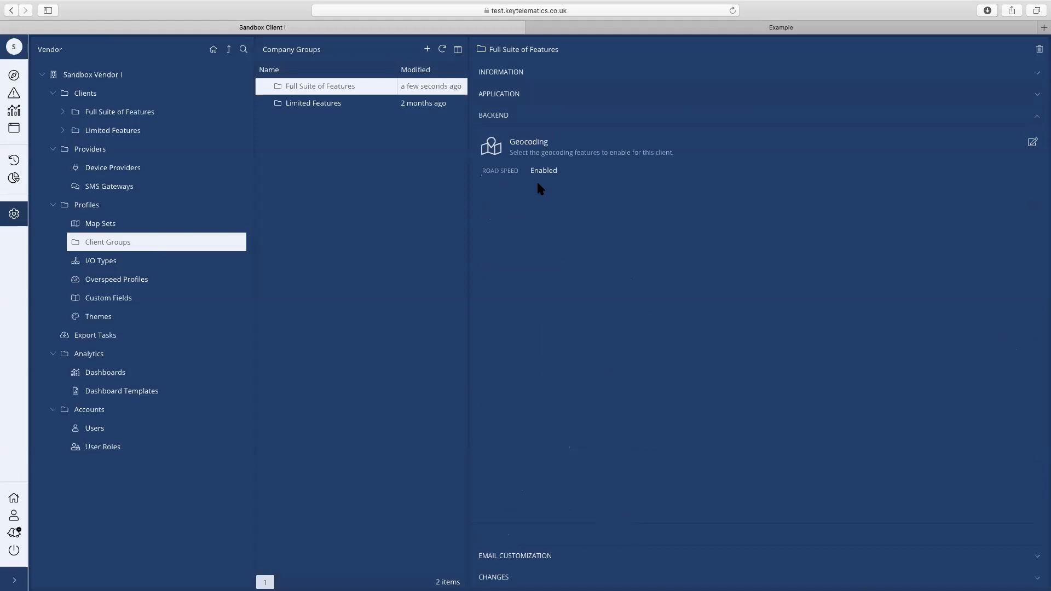
Examine the group's Email Customization texts, including the site URL placeholder, and return to its Information section.
left_click(666, 556)
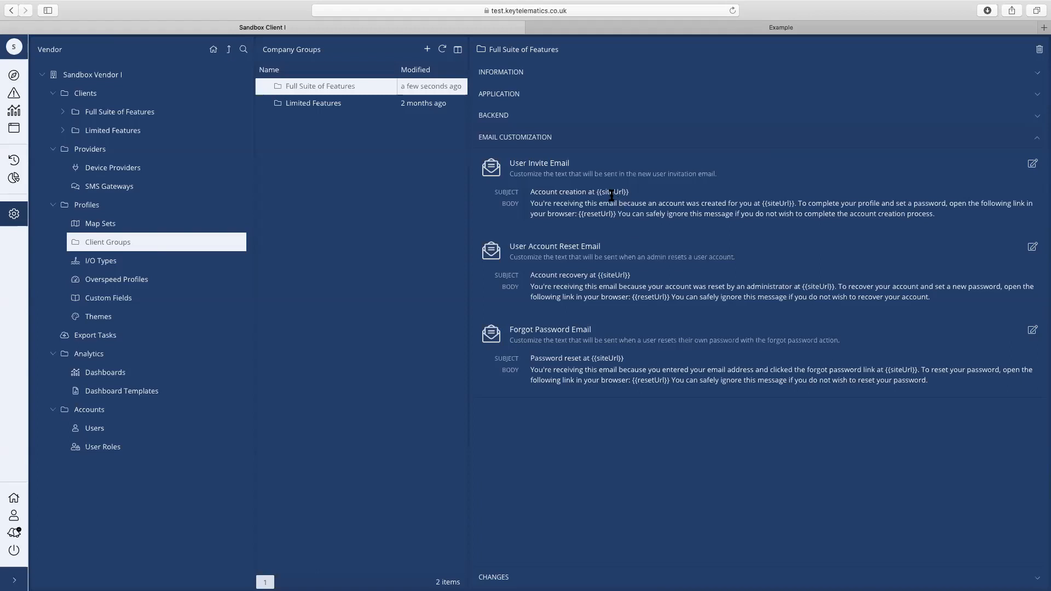
left_click_drag(597, 192, 630, 192)
left_click(666, 316)
left_click(645, 80)
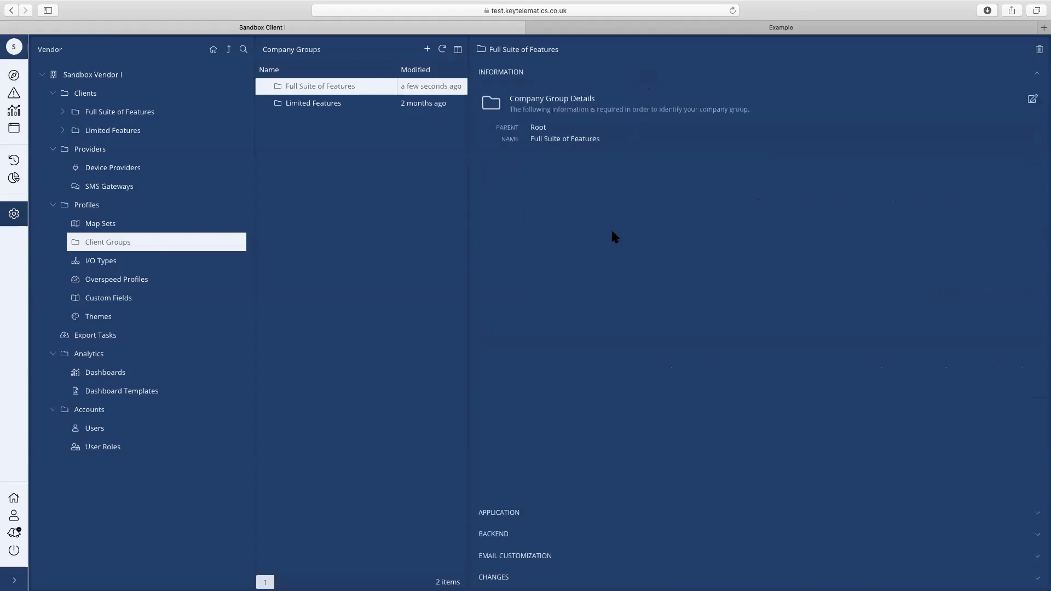
View the Limited Features group's Application section, and return to the client Administration level with the navigation sidebar expanded.
left_click(321, 103)
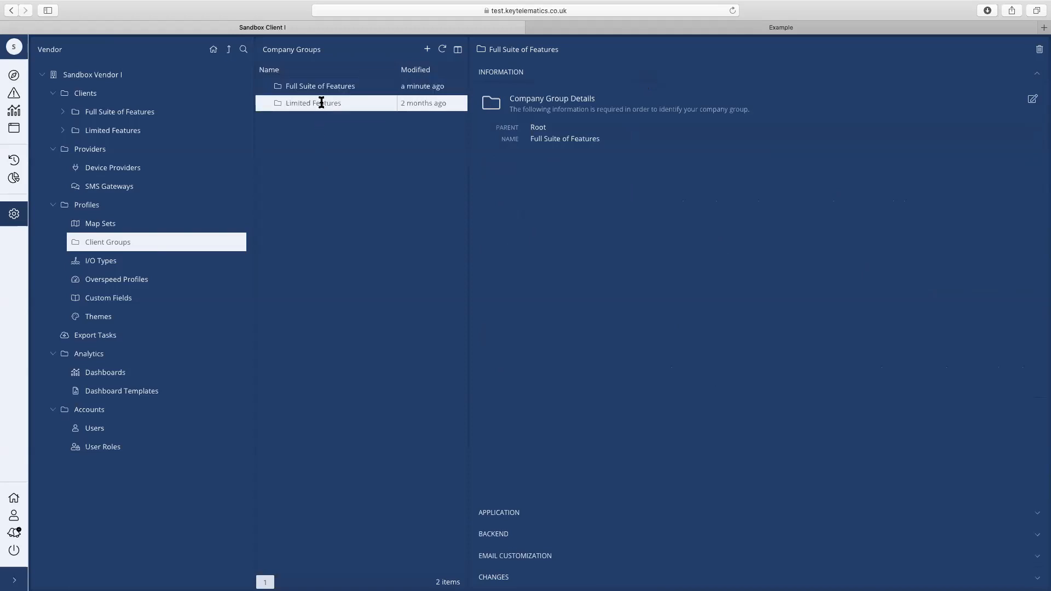
left_click(576, 514)
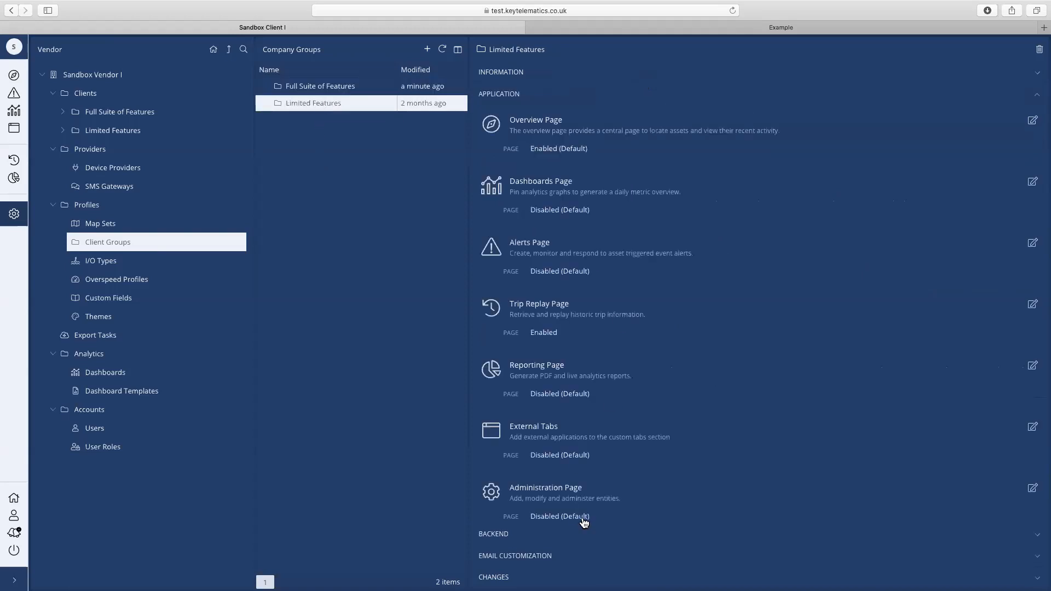
scroll(685, 393, "down", 1)
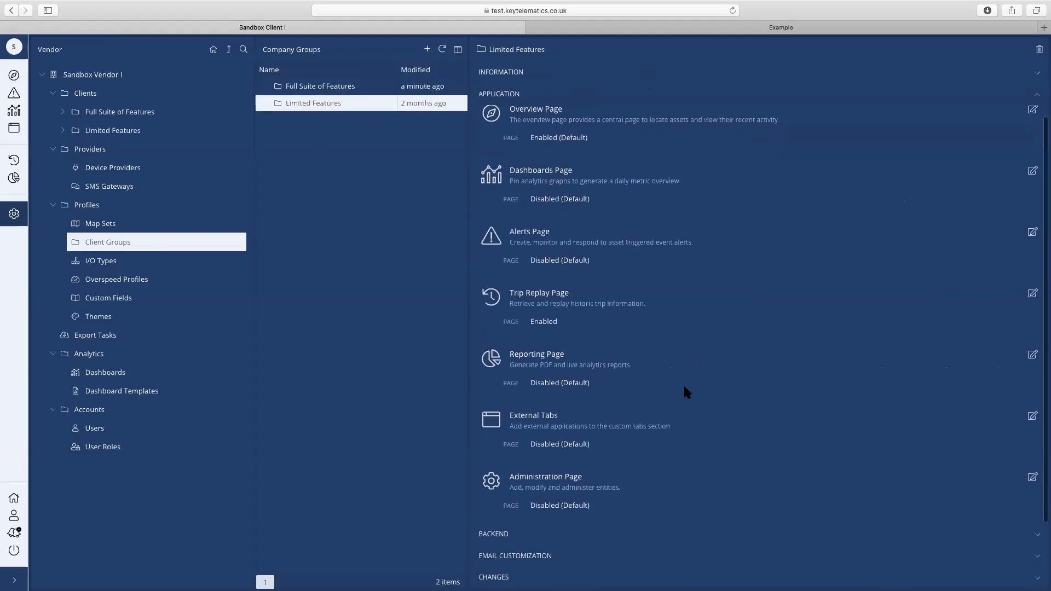
left_click(14, 578)
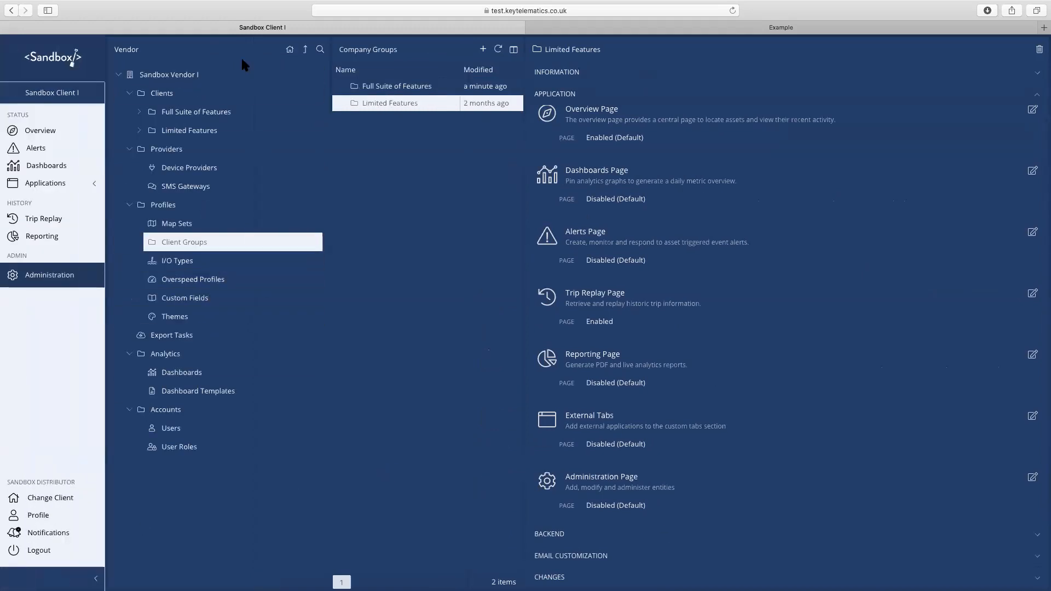
left_click(290, 50)
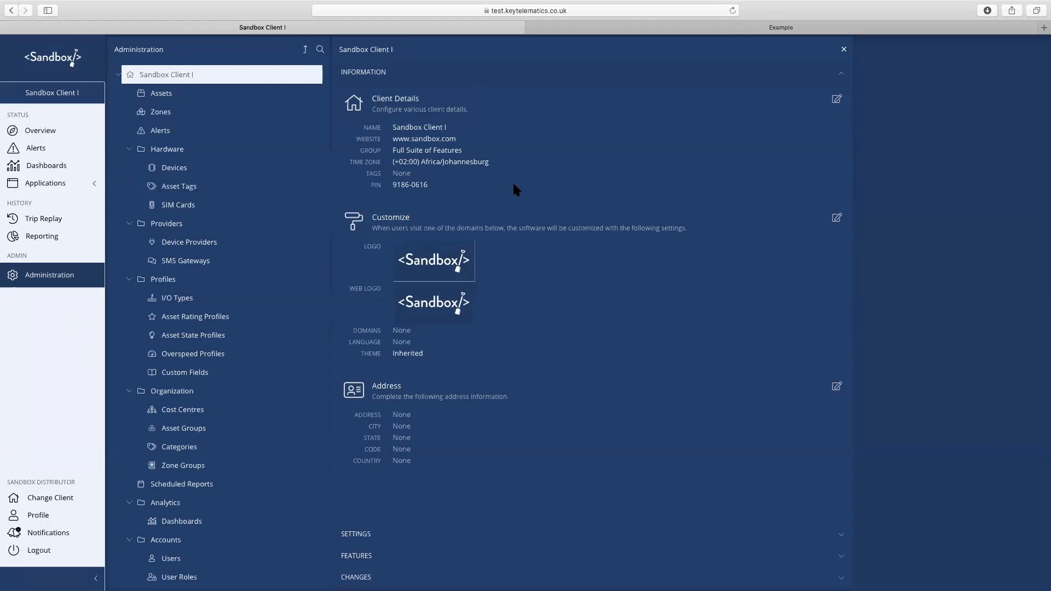
Assign Sandbox Client I to the Limited Features group in its client details and save.
left_click(836, 99)
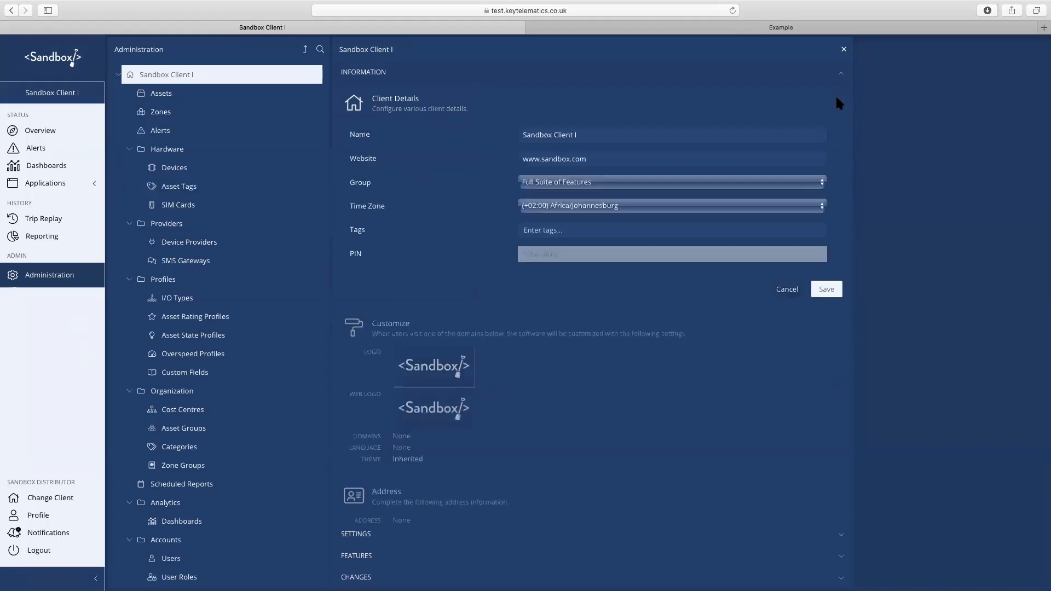
left_click(646, 182)
left_click(649, 193)
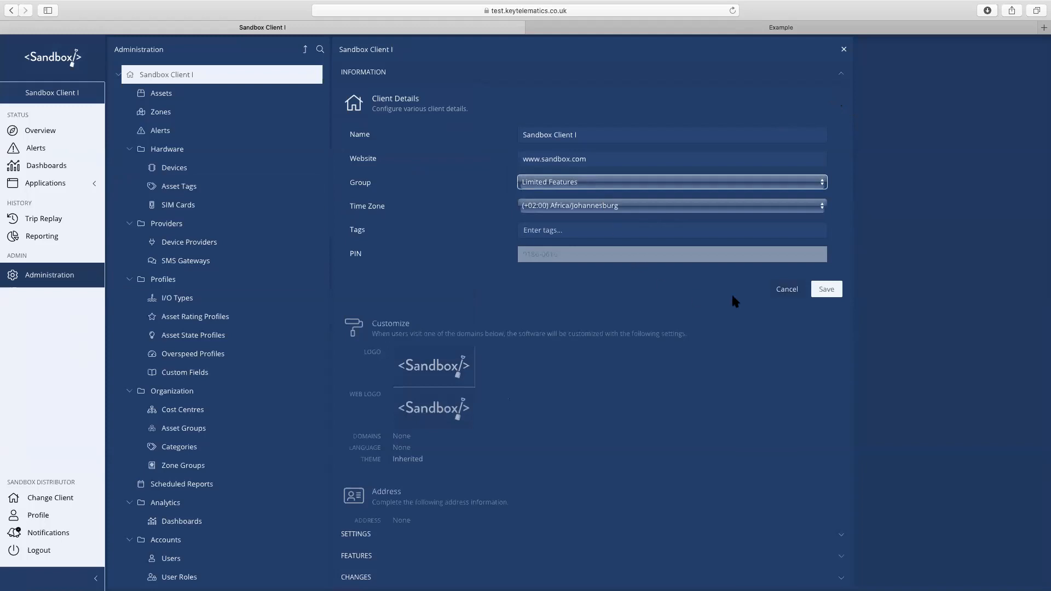
left_click(824, 290)
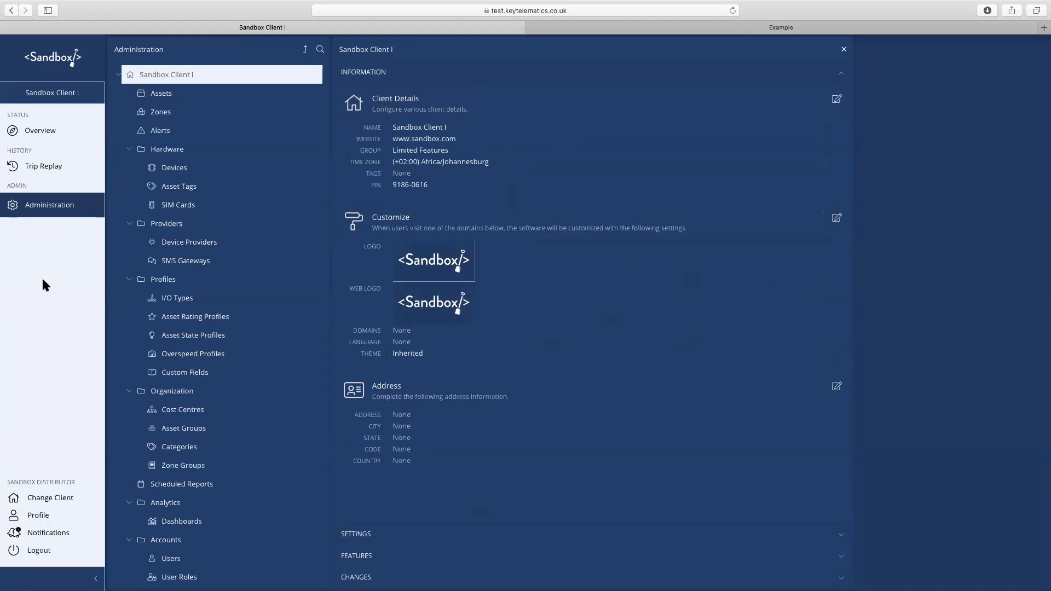
Review the page availability in Sandbox Client I's Features section and return to its Information section.
left_click(469, 557)
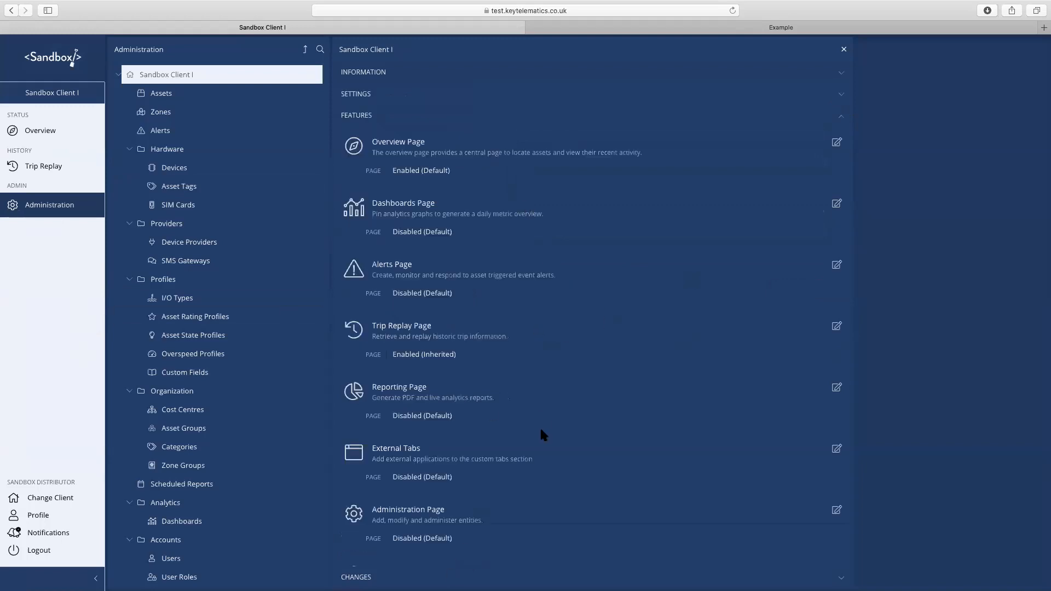
scroll(540, 426, "down", 3)
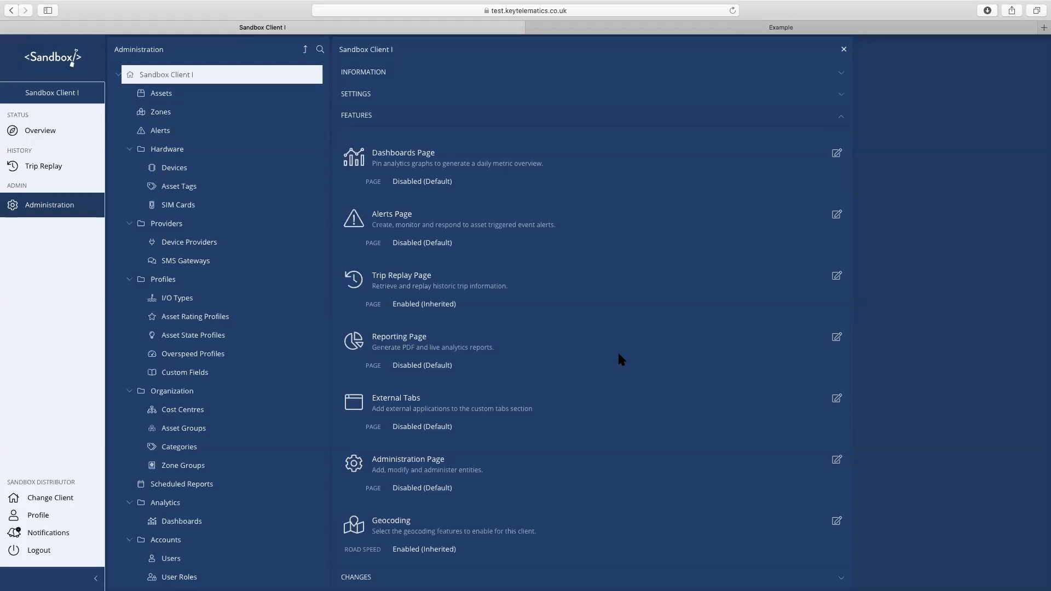
left_click(520, 71)
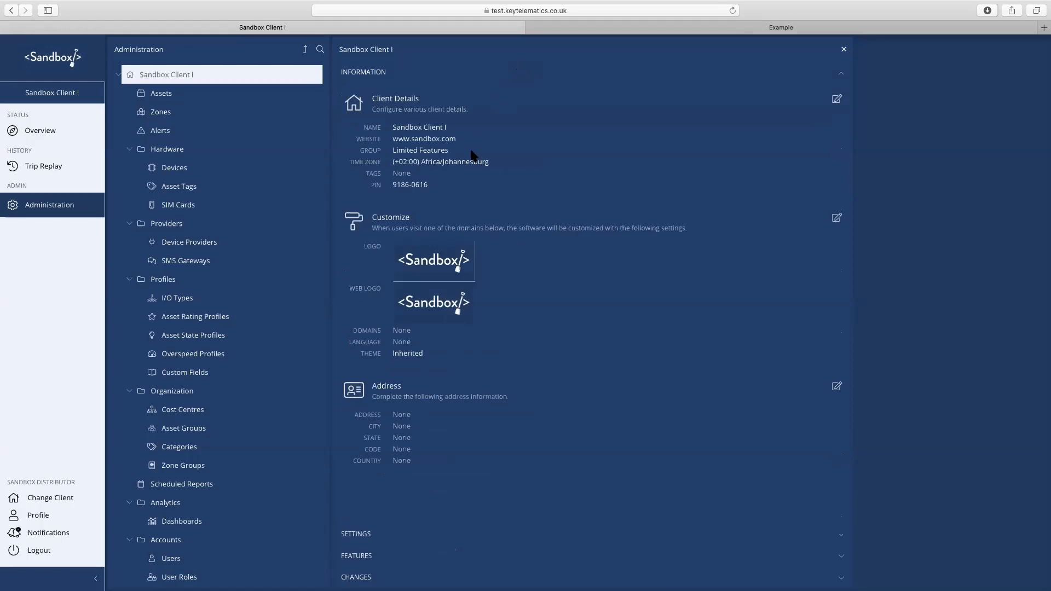
Set Sandbox Client I's group to Full Suite of Features in its client details and save.
left_click(836, 99)
left_click(664, 184)
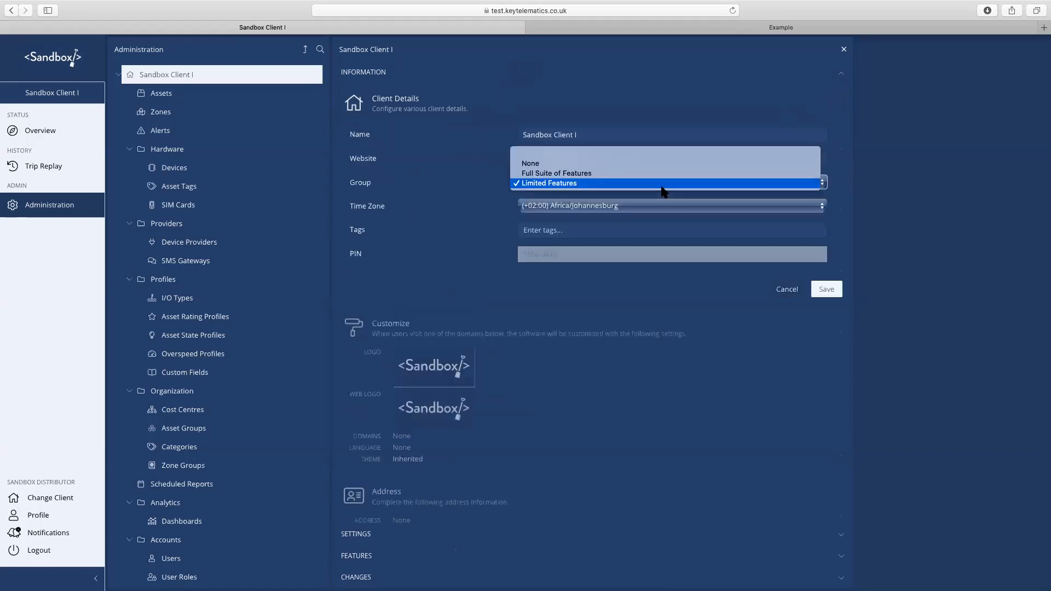
left_click(620, 174)
left_click(825, 289)
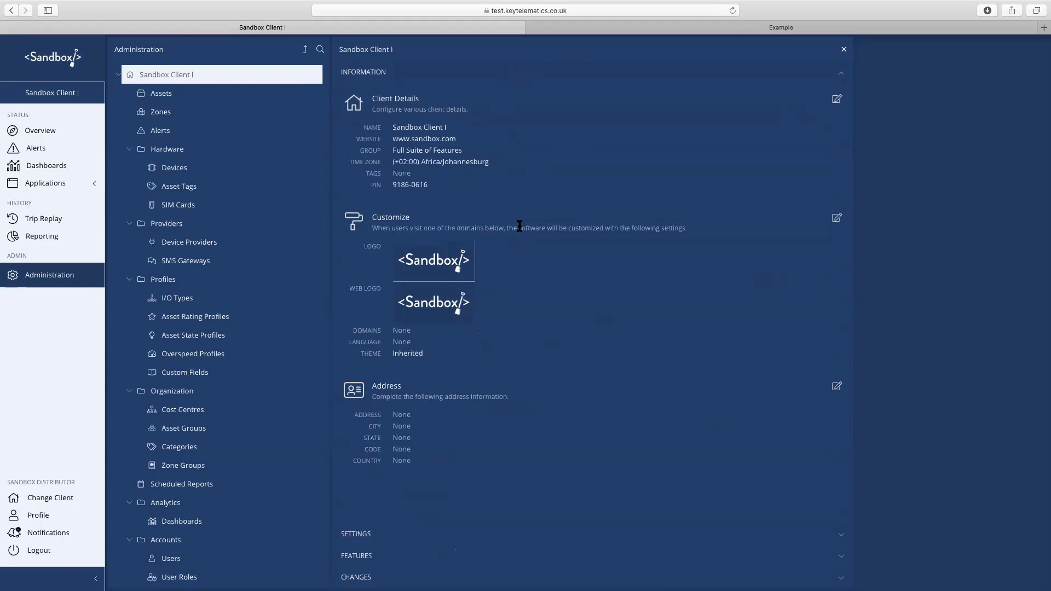
Go up to the vendor level, open Sandbox Vendor I's information and examine its customization domain.
left_click(305, 50)
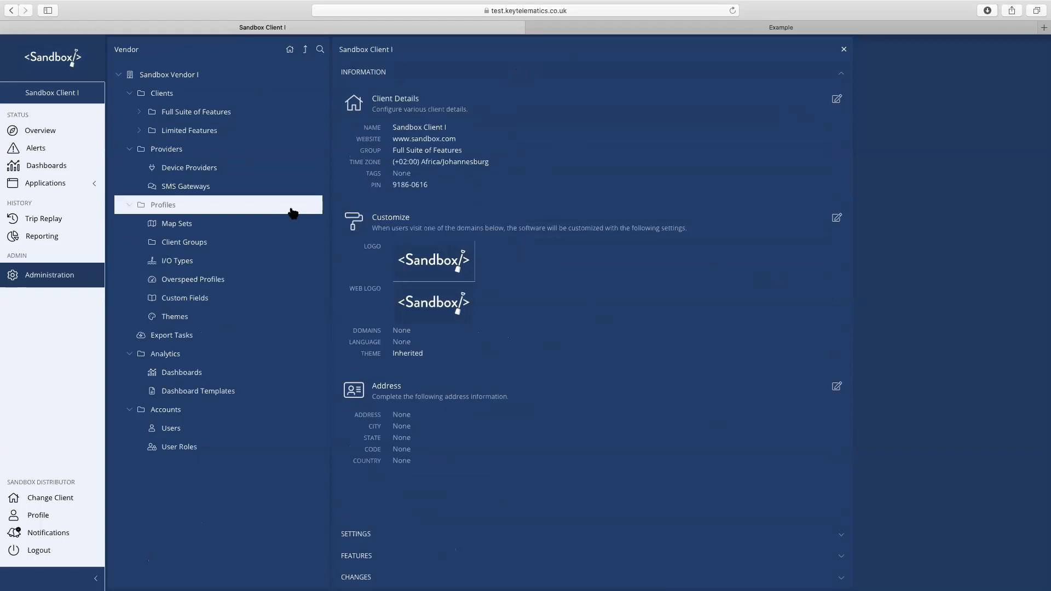
left_click(198, 75)
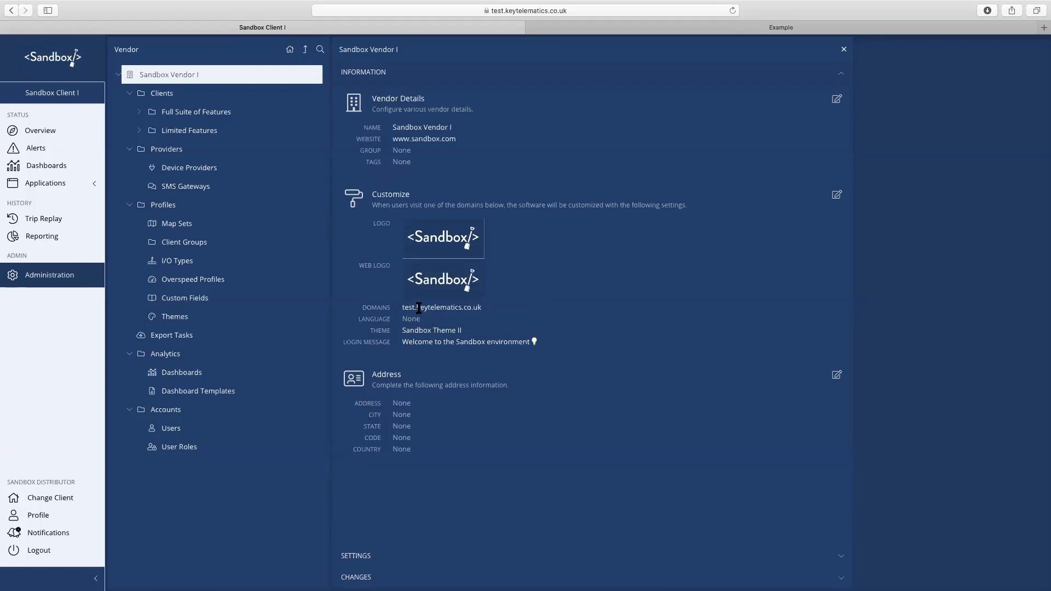
left_click_drag(404, 307, 482, 307)
left_click(457, 318)
Set Sandbox Vendor I's customization theme to Sandbox Theme I, save it and reload the page.
left_click(837, 195)
scroll(644, 438, "down", 3)
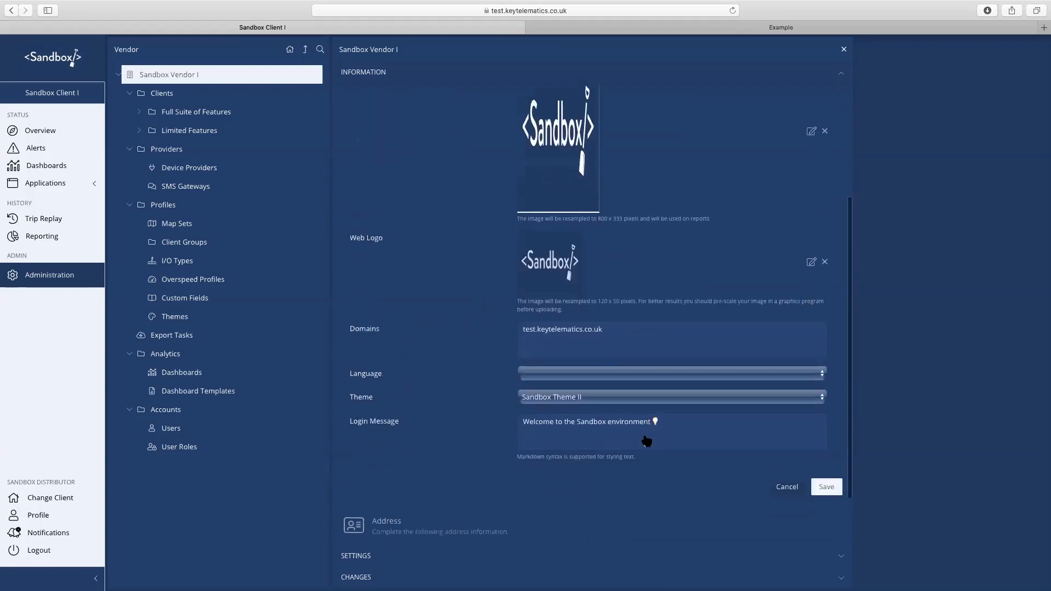
left_click(635, 397)
left_click(608, 390)
left_click(827, 487)
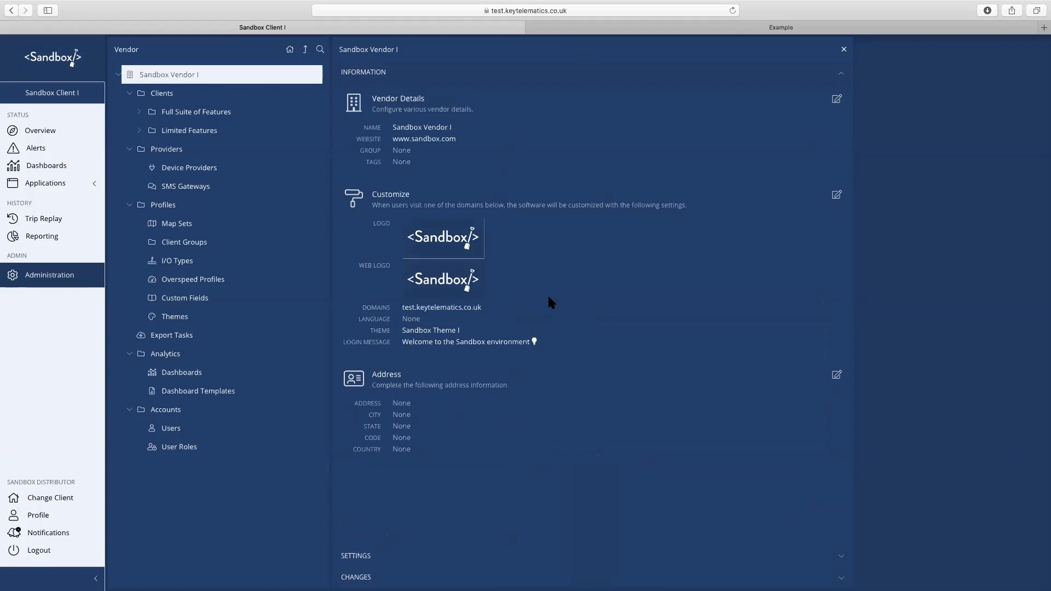
left_click(732, 11)
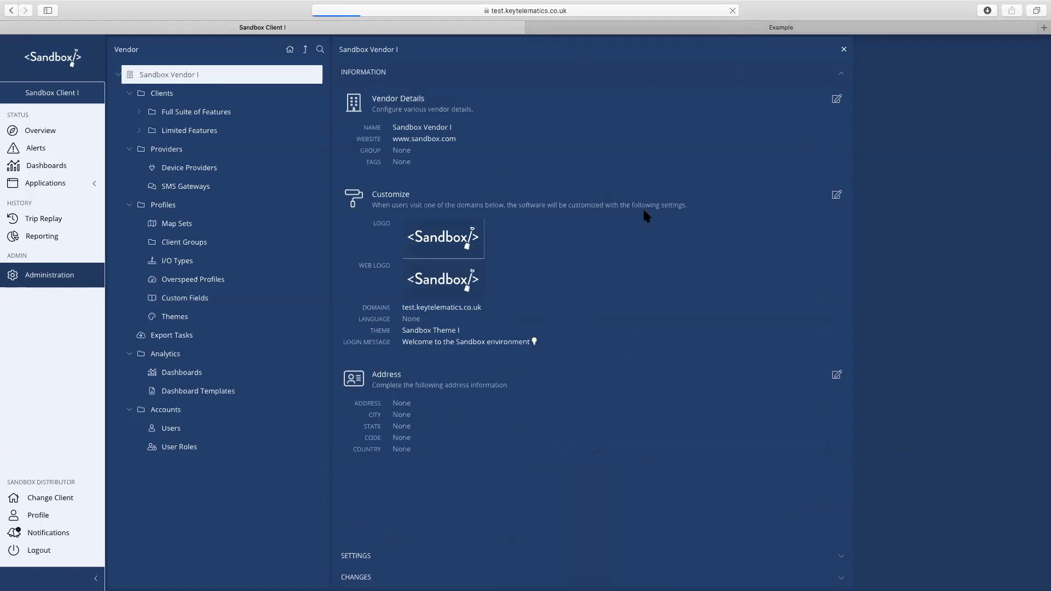